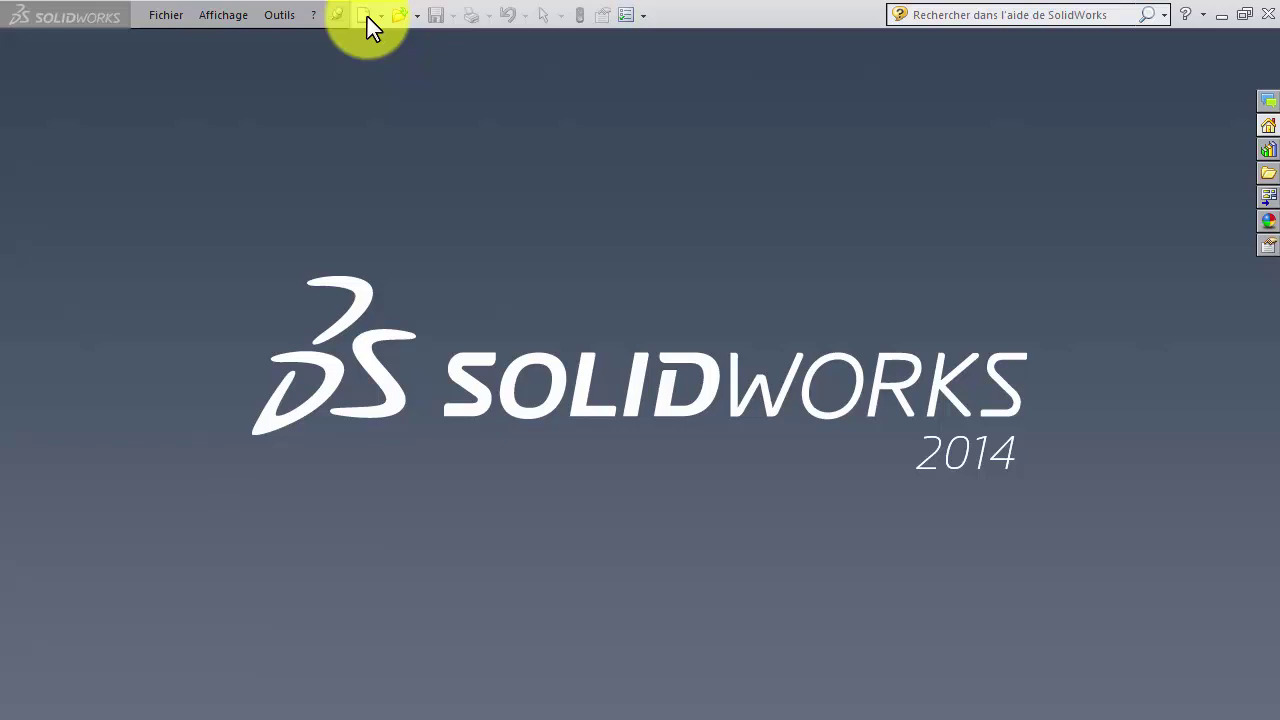
Create a new Mise en plan drawing on an A3 (ANSI) landscape sheet format.
{"action": "left_click", "coordinate": [365, 16]}
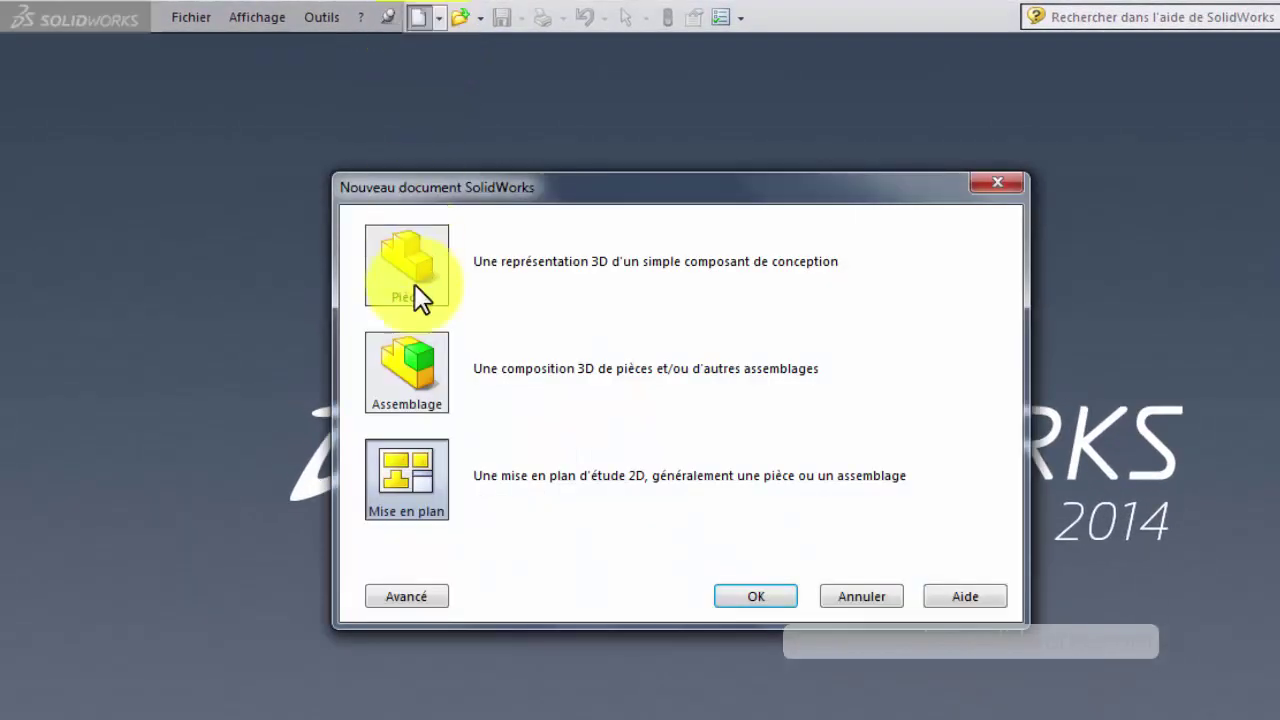
{"action": "left_click", "coordinate": [418, 472]}
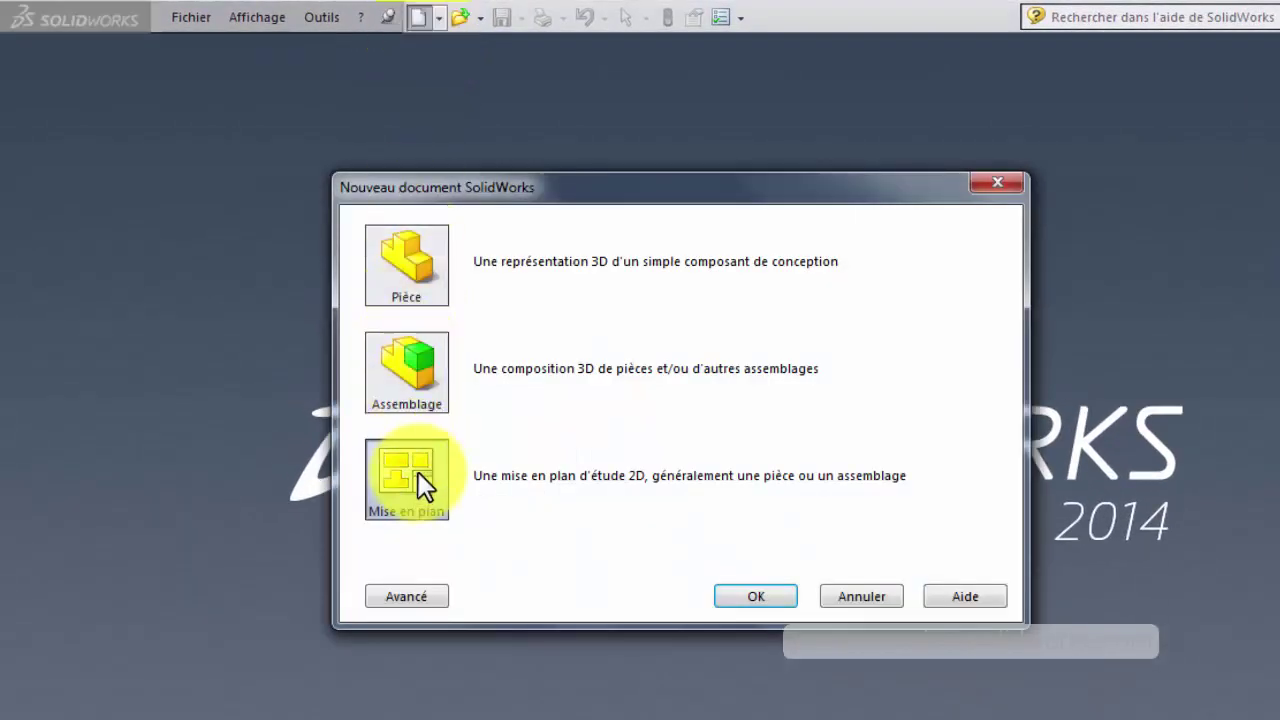
{"action": "left_click", "coordinate": [745, 598]}
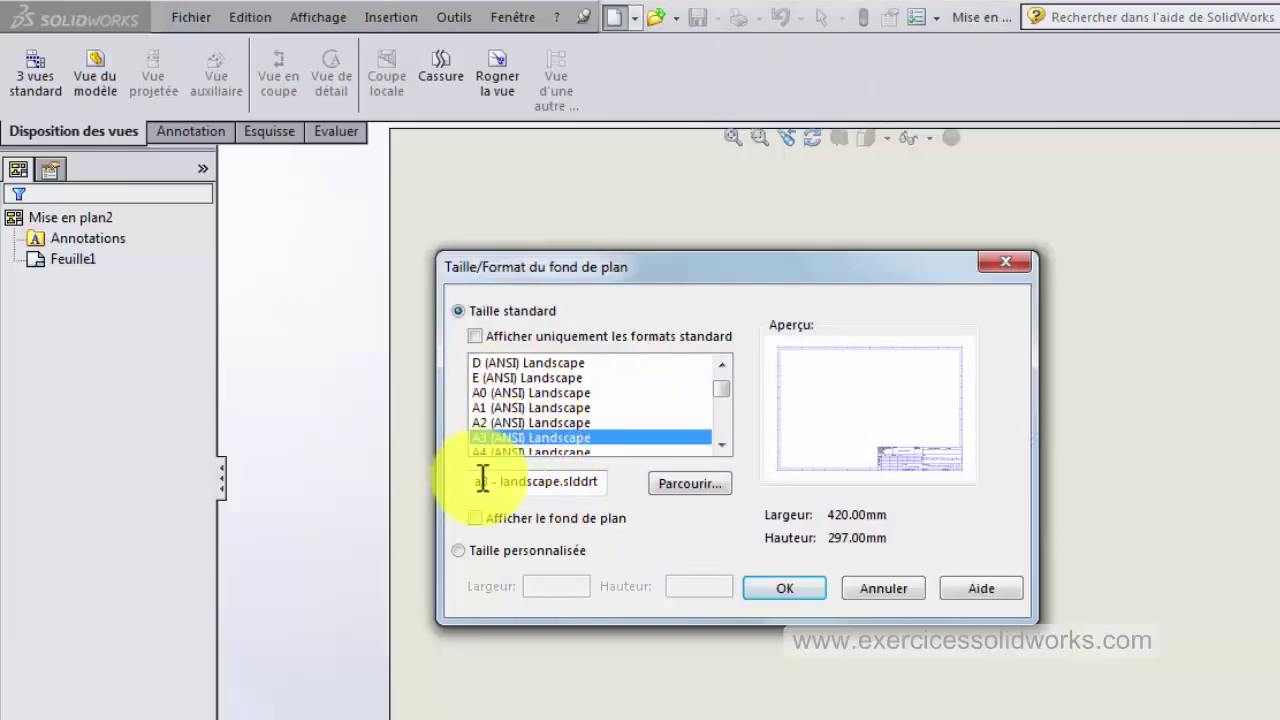
{"action": "left_click", "coordinate": [778, 590]}
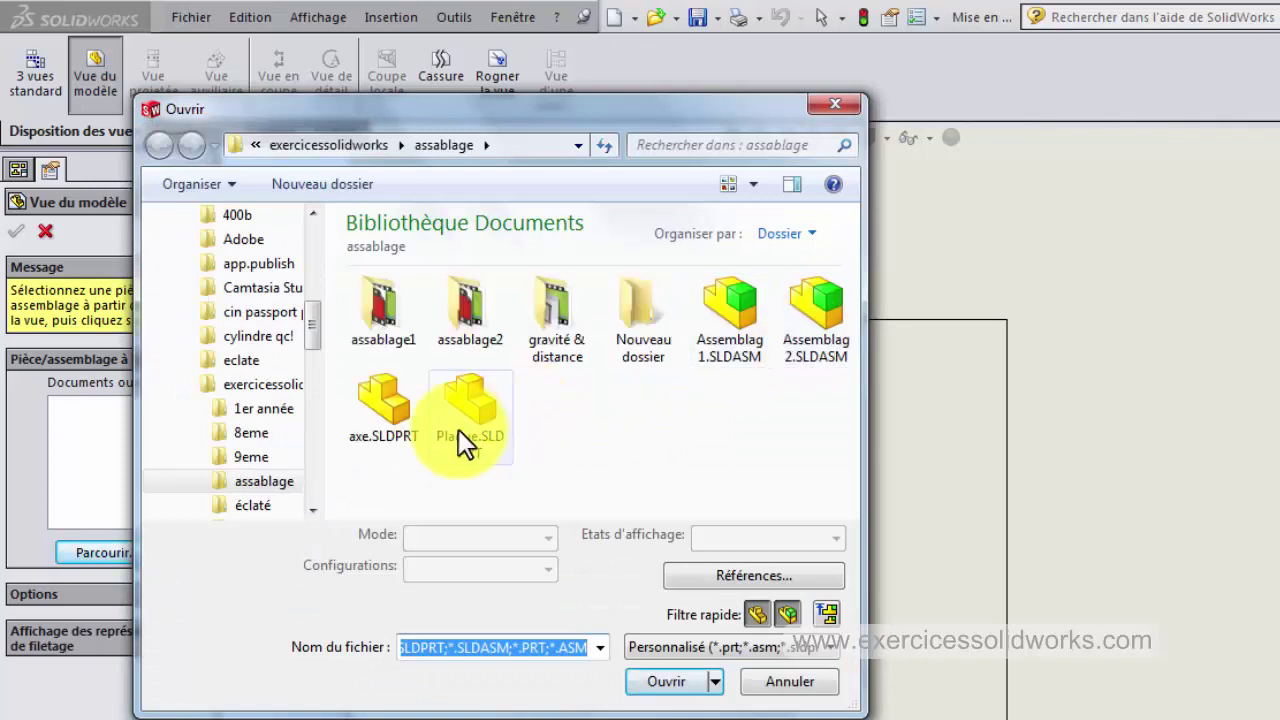
Place Plaque.SLDPRT's top view, then right, bottom and isometric projected views.
{"action": "double_click", "coordinate": [460, 428]}
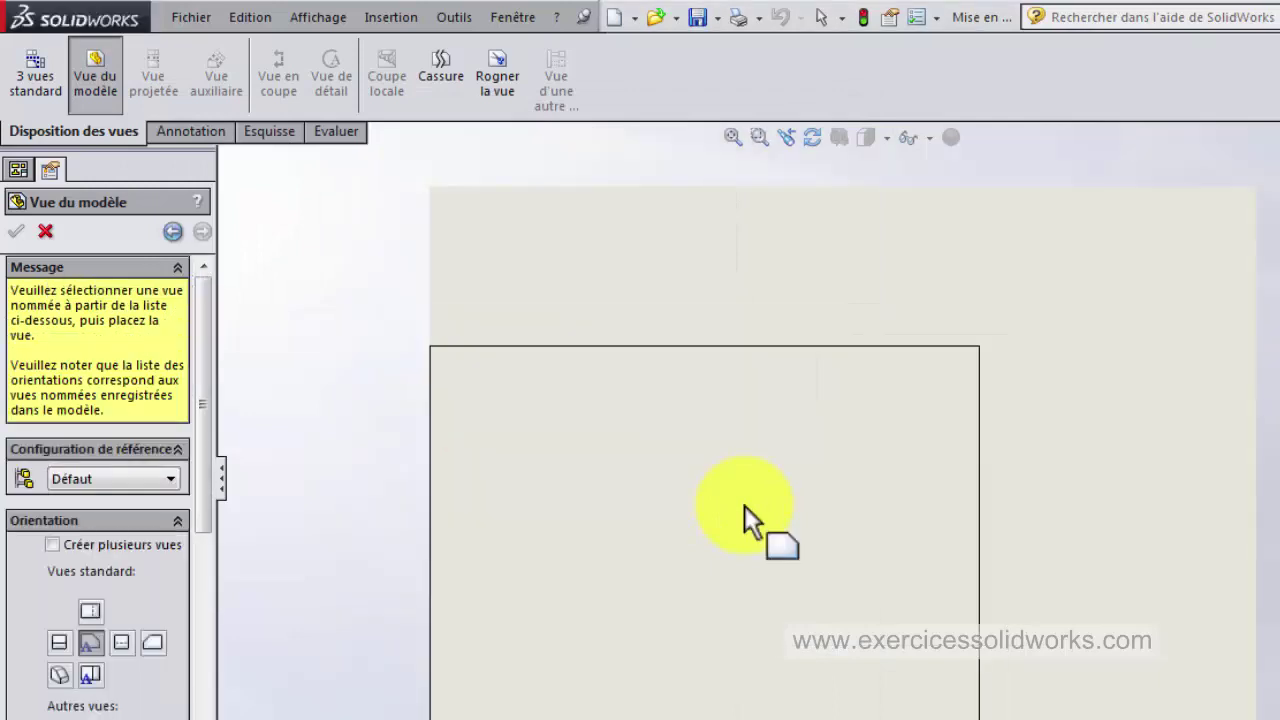
{"action": "left_click", "coordinate": [782, 492]}
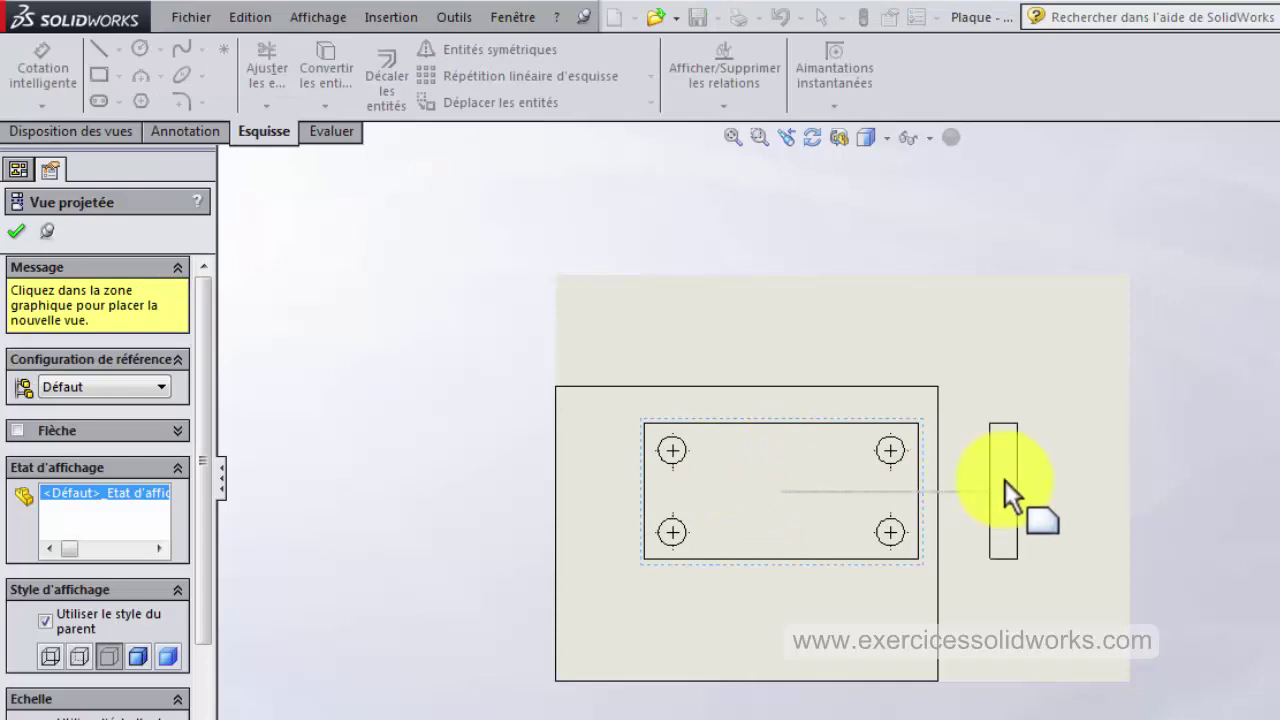
{"action": "left_click", "coordinate": [1005, 480]}
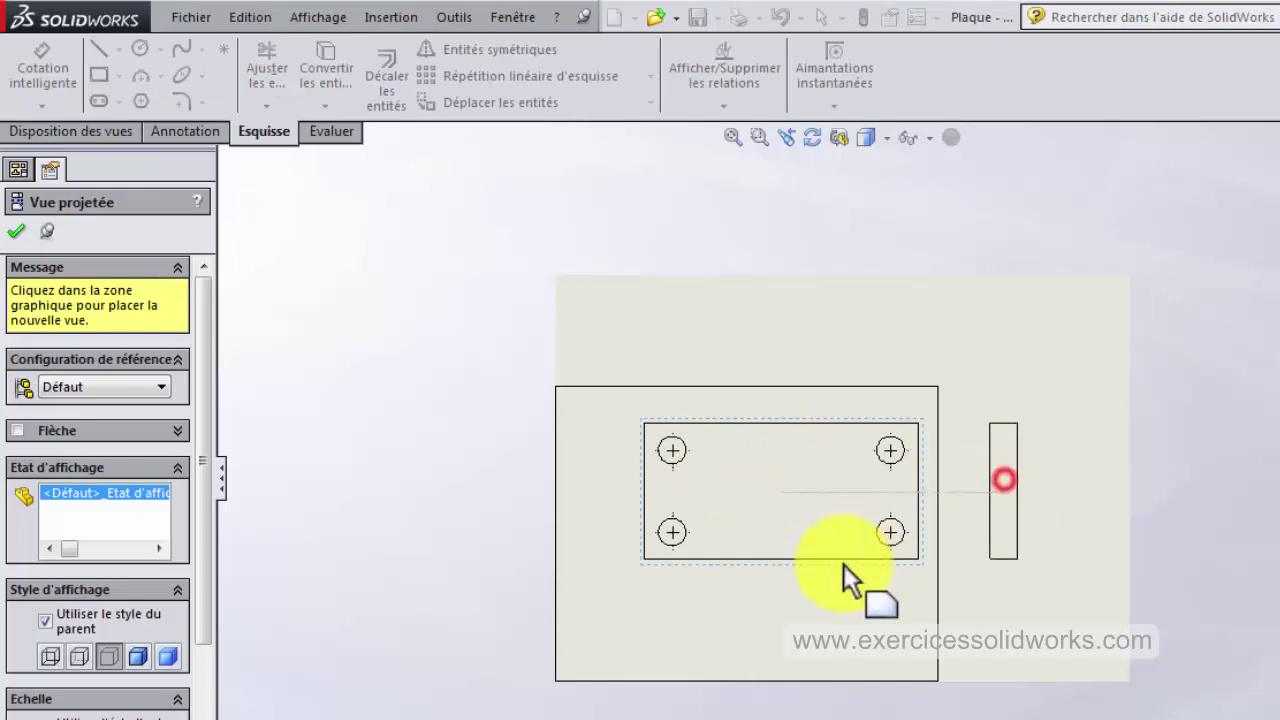
{"action": "left_click", "coordinate": [818, 618]}
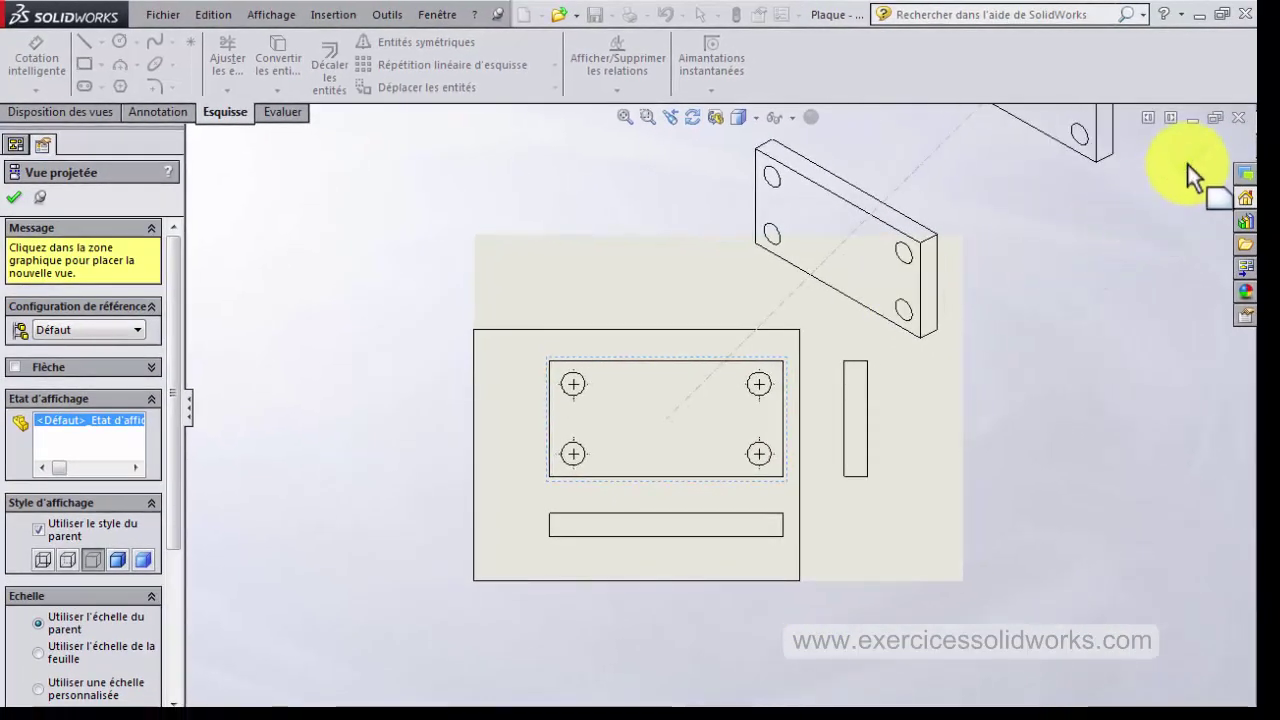
{"action": "left_click", "coordinate": [1187, 161]}
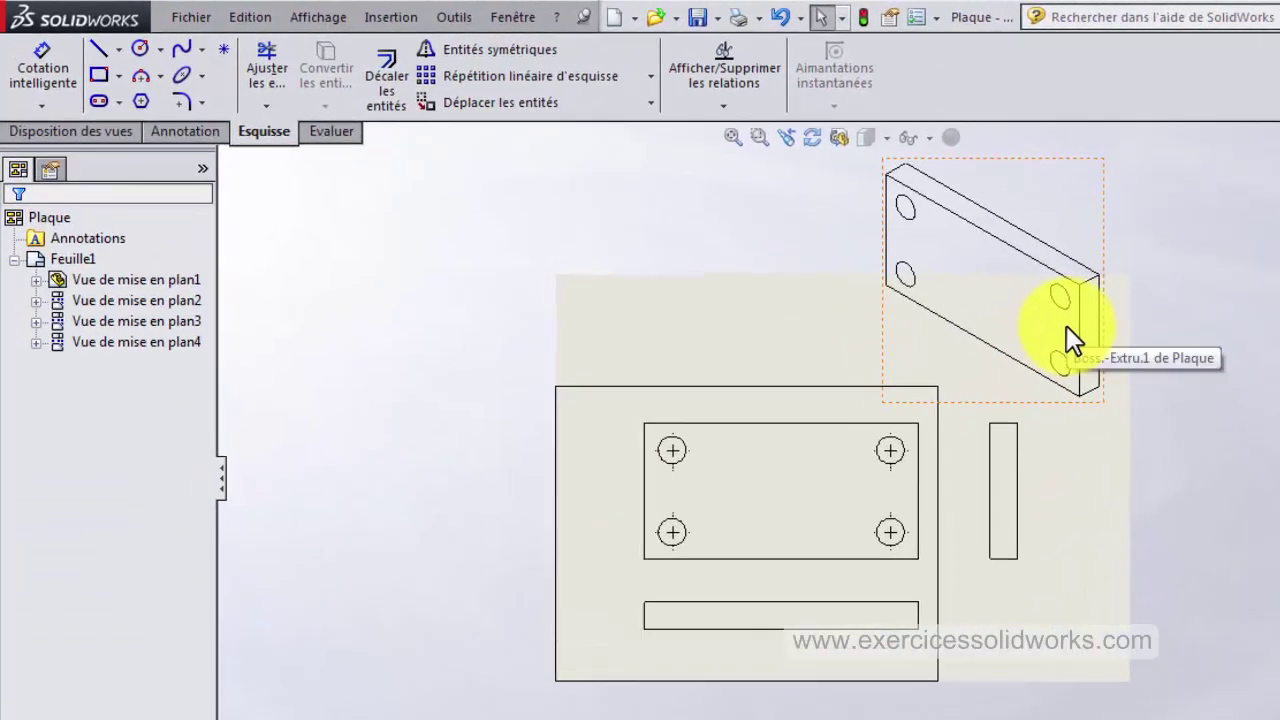
Make the isometric view Shaded and set the main view to Hidden Lines Visible.
{"action": "left_click", "coordinate": [906, 279]}
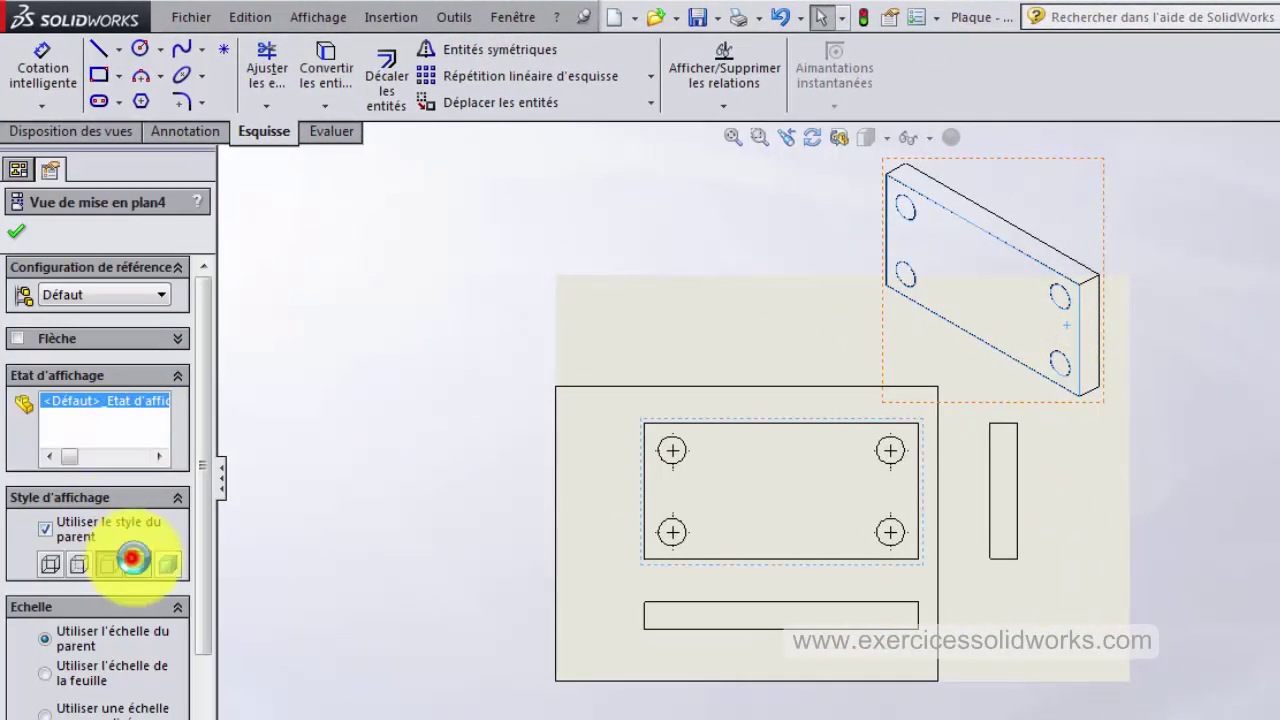
{"action": "left_click", "coordinate": [133, 560]}
{"action": "left_click", "coordinate": [734, 475]}
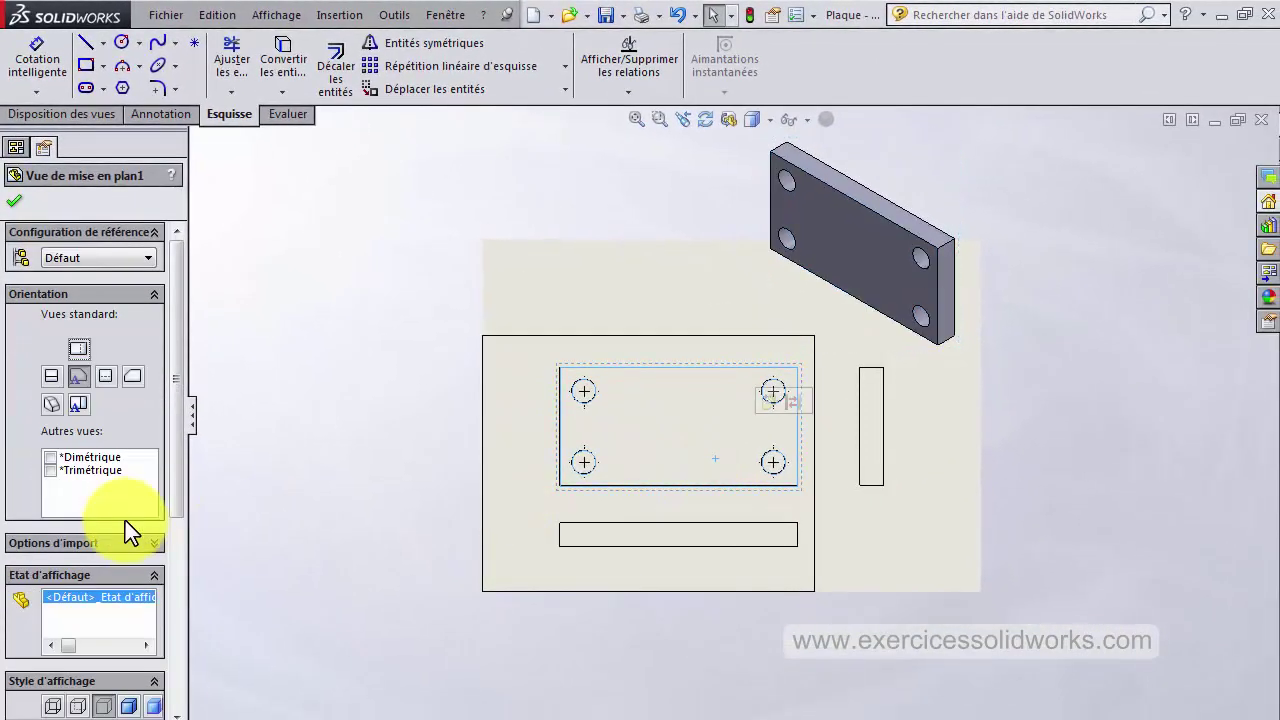
{"action": "left_click", "coordinate": [70, 709]}
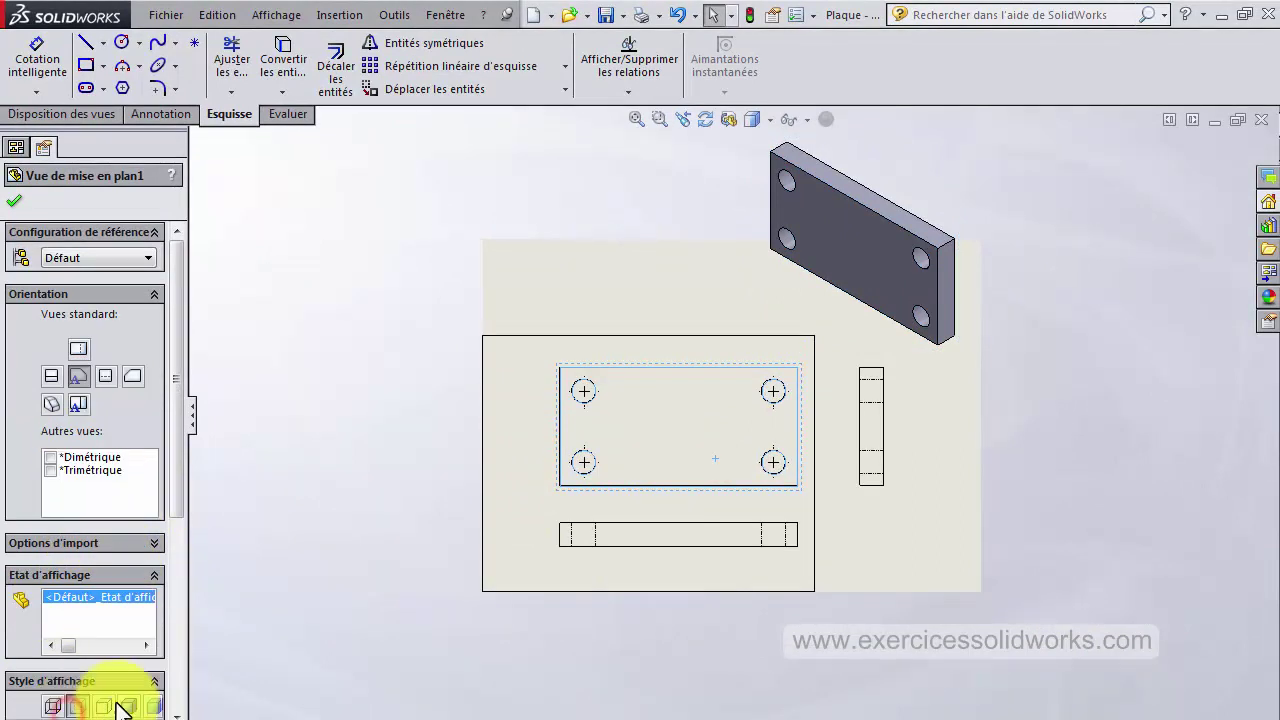
{"action": "left_click", "coordinate": [896, 499]}
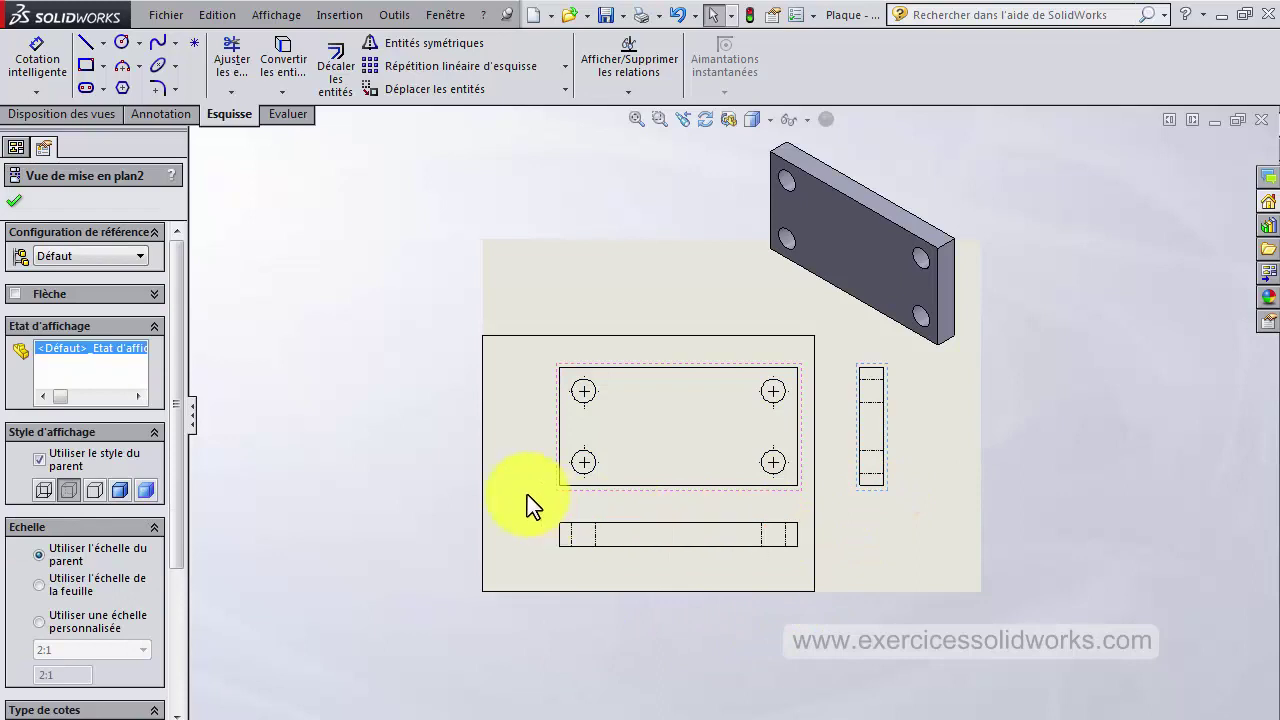
Add a centre line between the two hidden hole edges in the bottom view.
{"action": "left_click", "coordinate": [781, 467]}
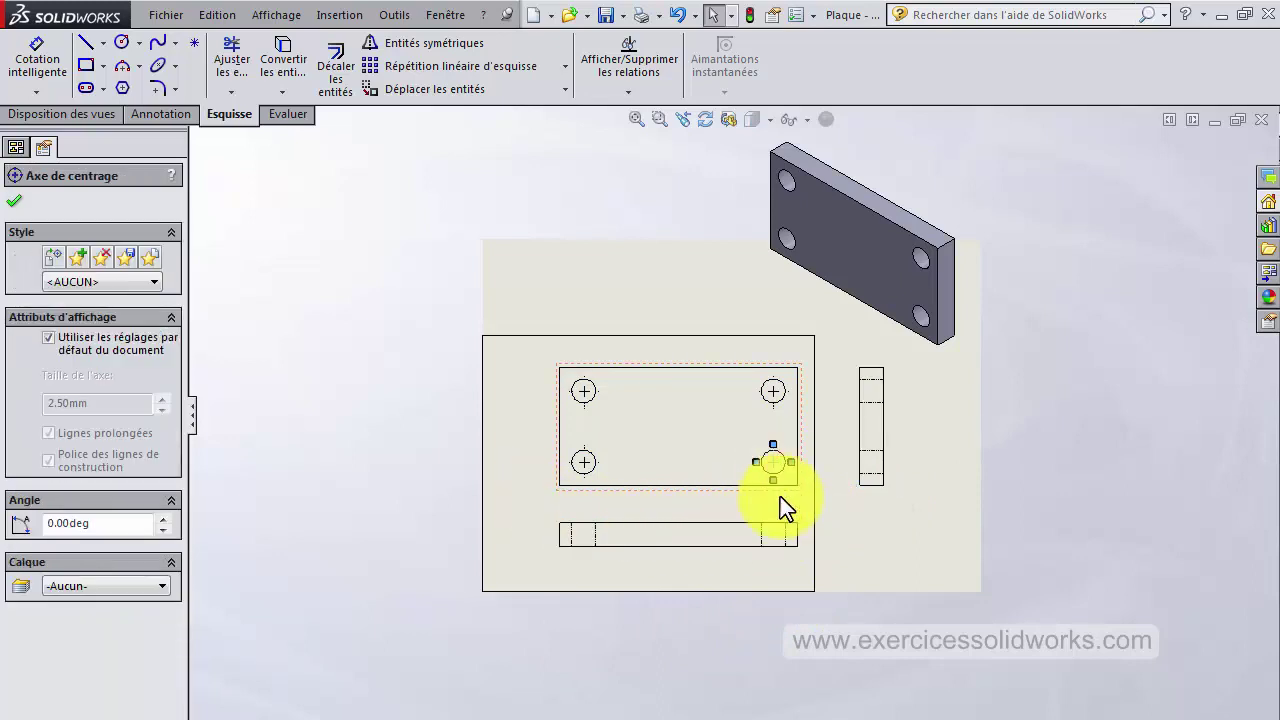
{"action": "left_click", "coordinate": [858, 555]}
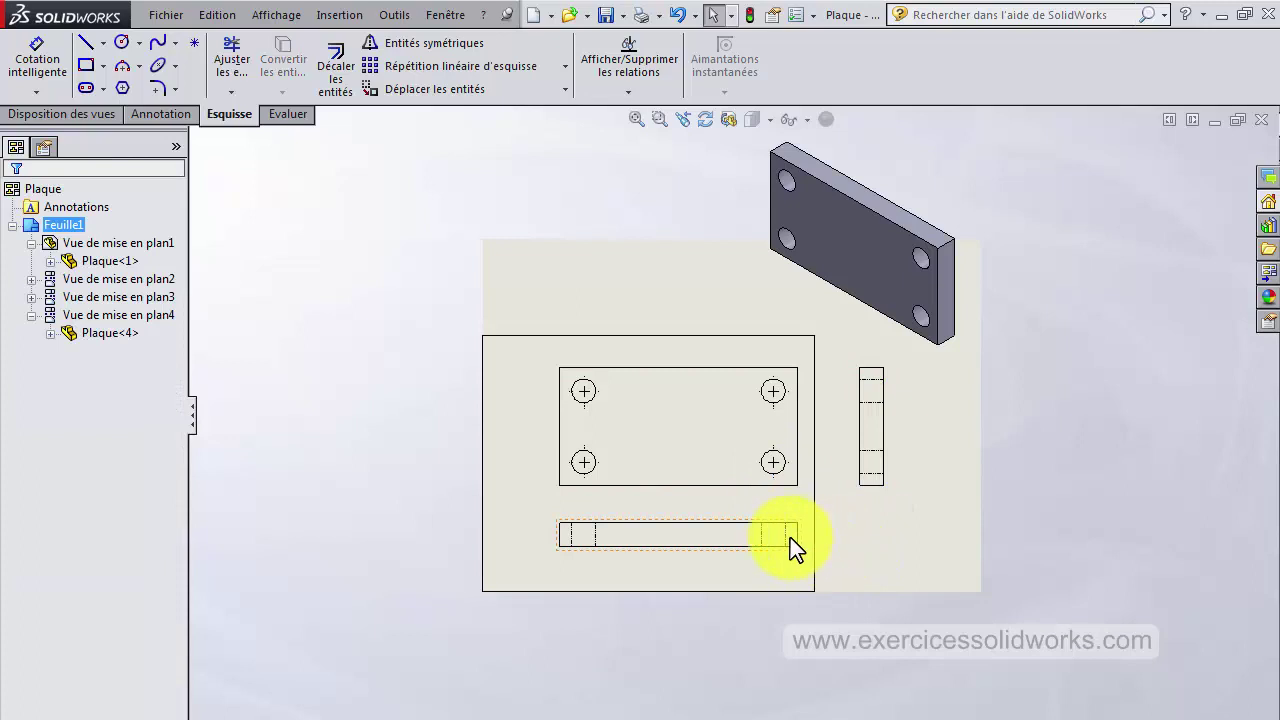
{"action": "scroll", "coordinate": [790, 538], "scroll_direction": "down", "scroll_amount": 3}
{"action": "scroll", "coordinate": [789, 549], "scroll_direction": "down", "scroll_amount": 2}
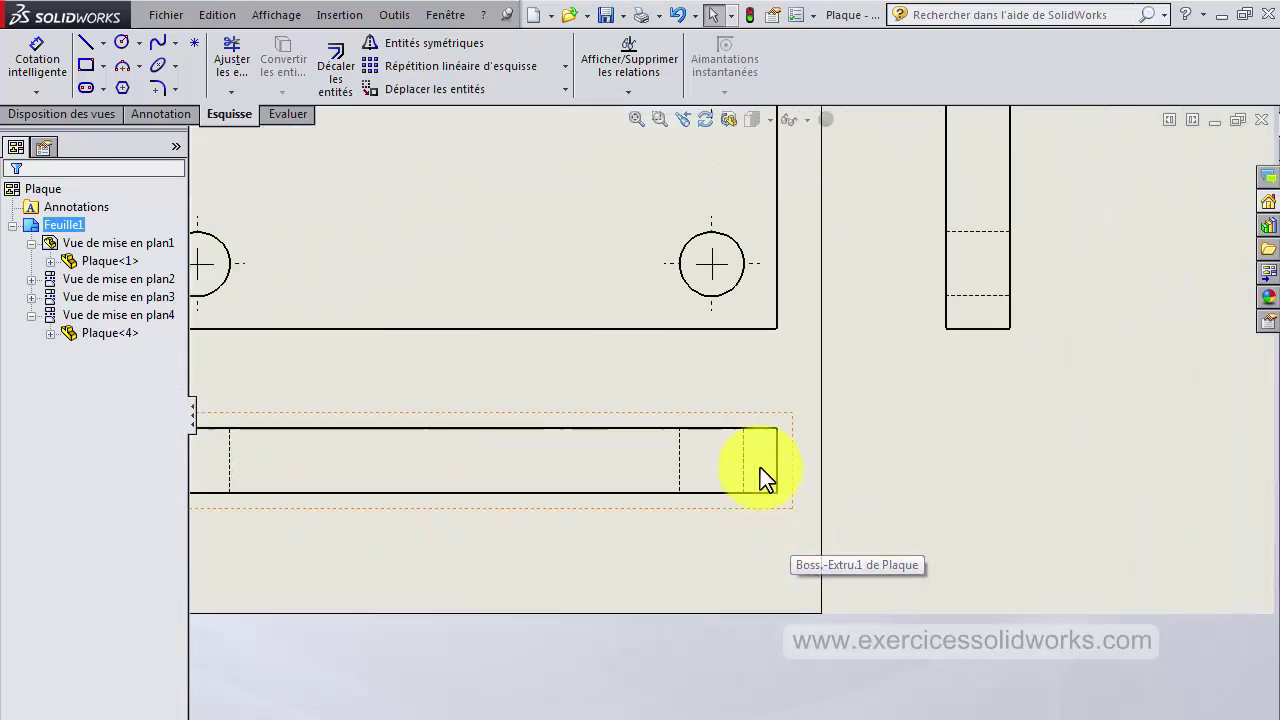
{"action": "left_click", "coordinate": [746, 463]}
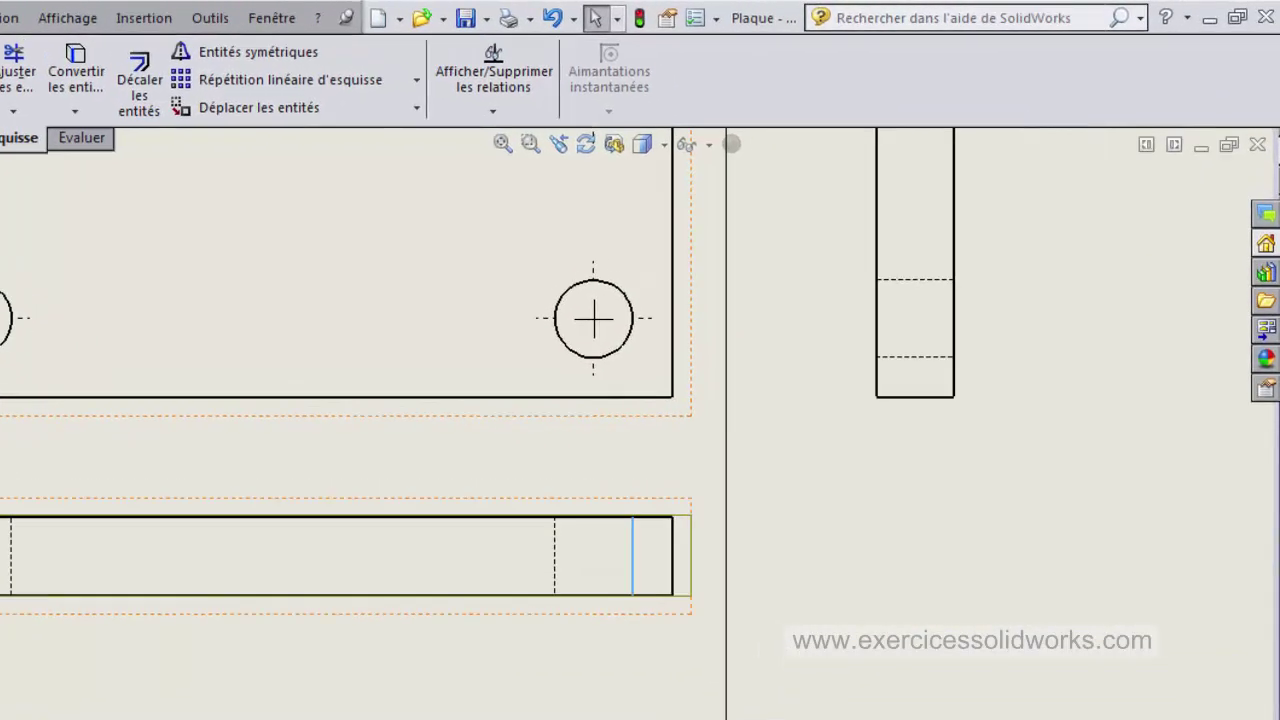
{"action": "left_click", "coordinate": [152, 114]}
{"action": "left_click", "coordinate": [746, 93]}
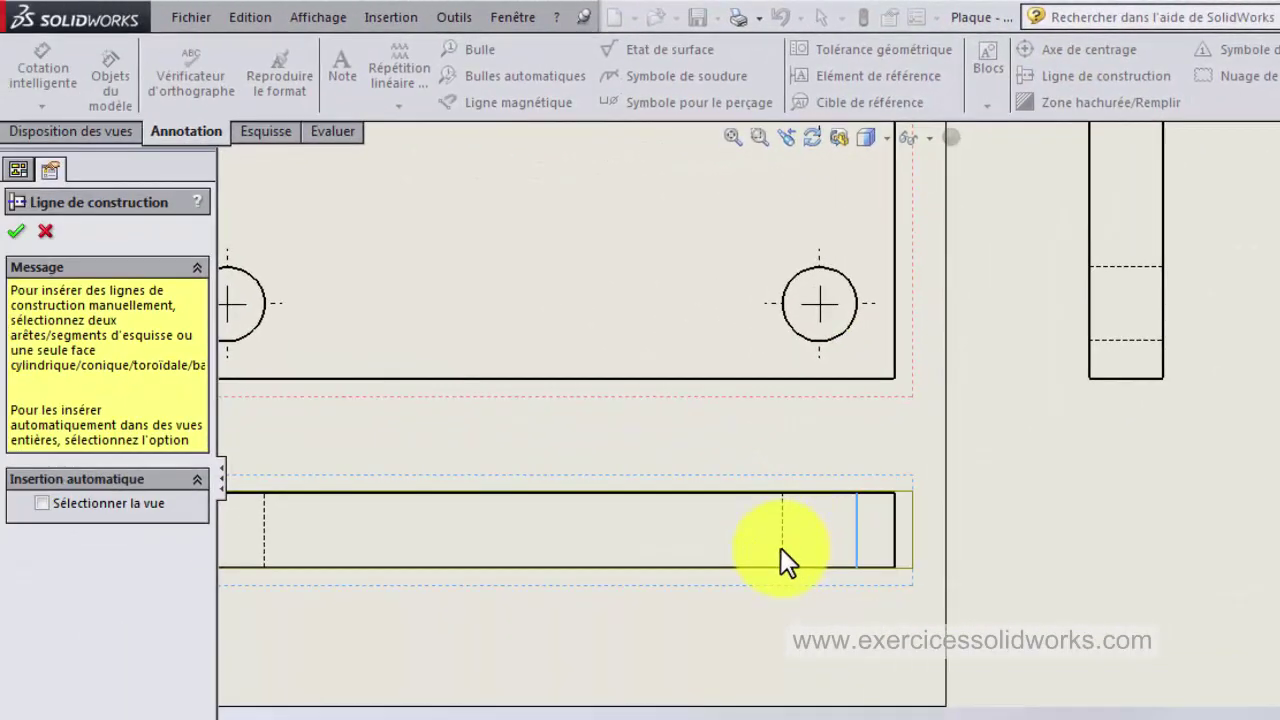
{"action": "left_click", "coordinate": [781, 547]}
Add centre lines through the side view's hidden hole edges and confirm them.
{"action": "key", "text": "z"}
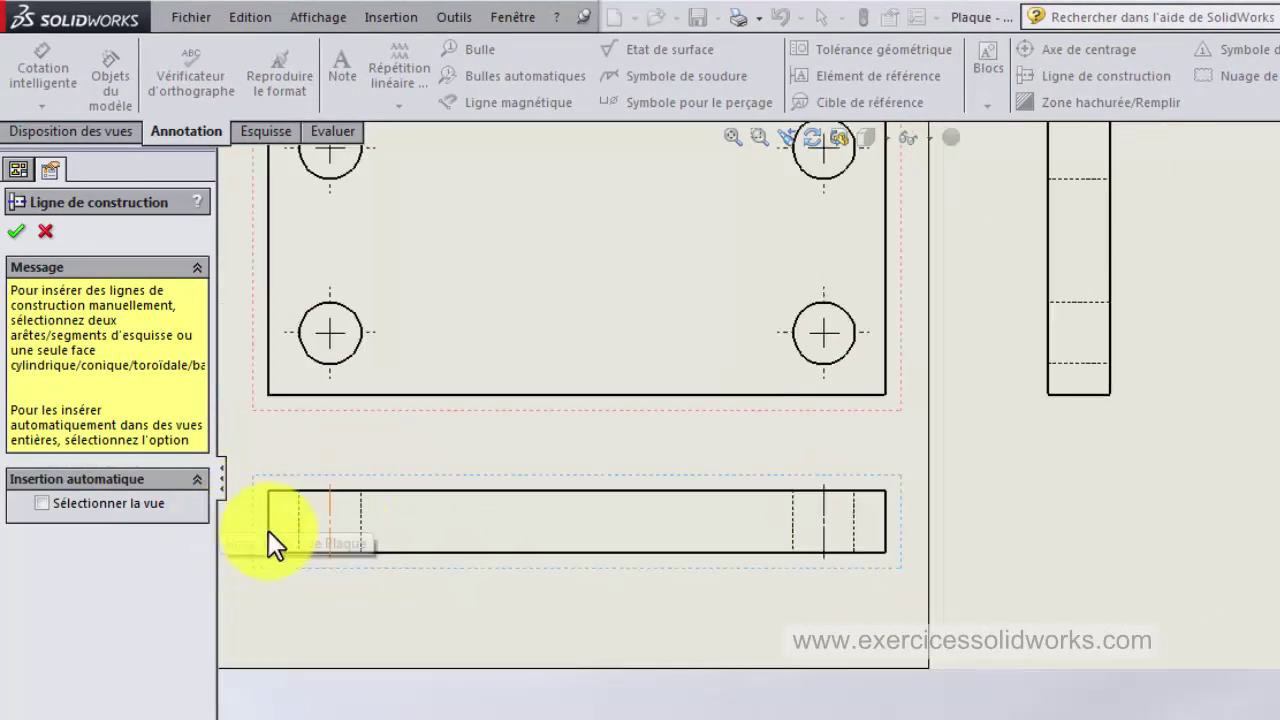
{"action": "key", "text": "z"}
{"action": "key", "text": "f"}
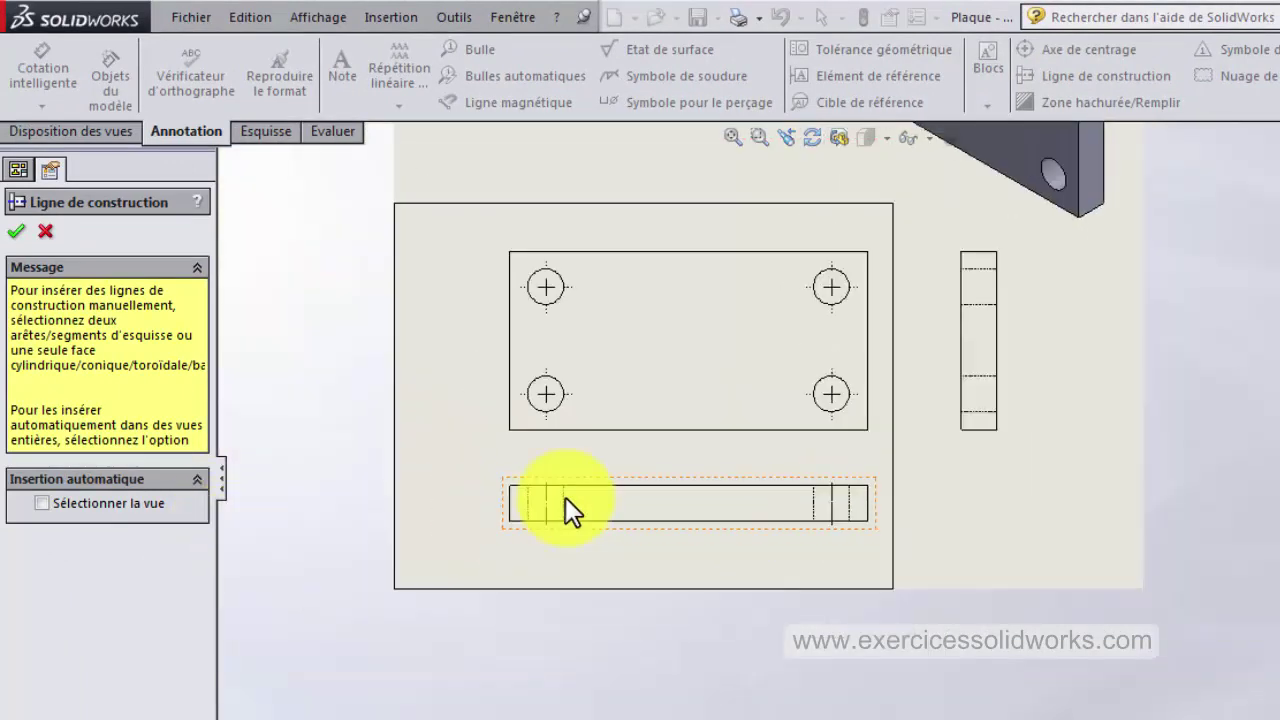
{"action": "key", "text": "f"}
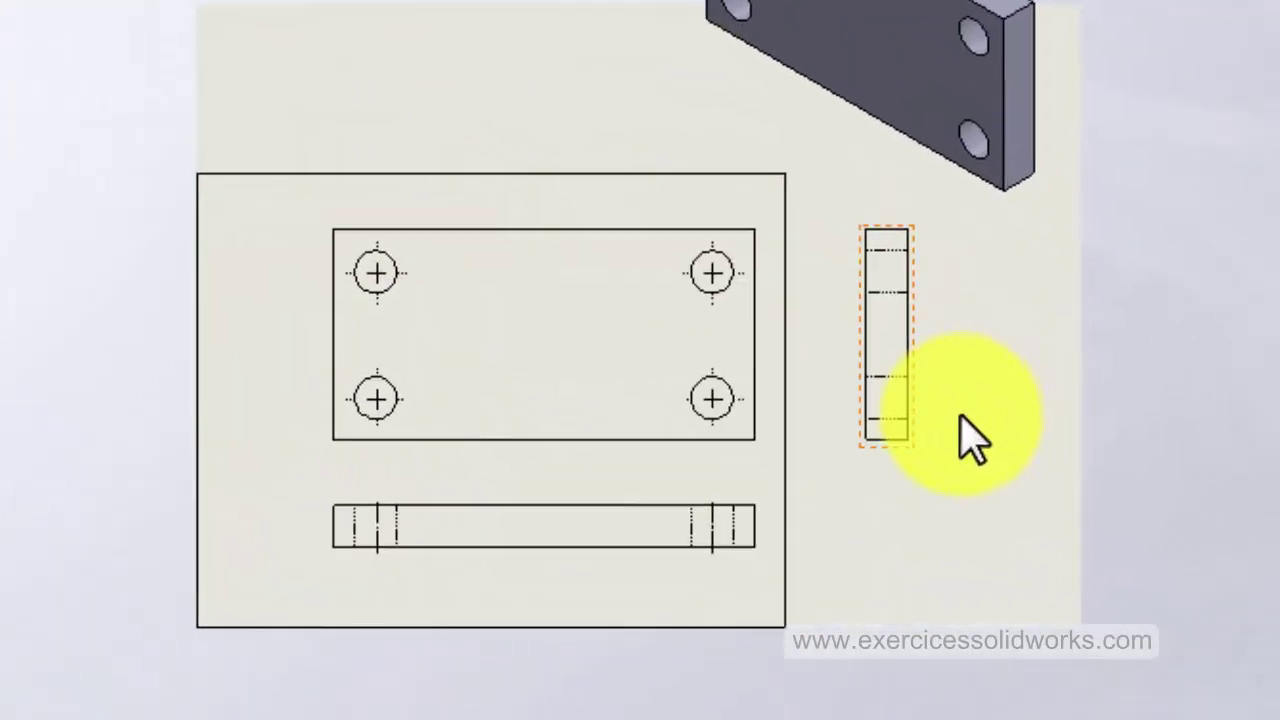
{"action": "left_click", "coordinate": [665, 430]}
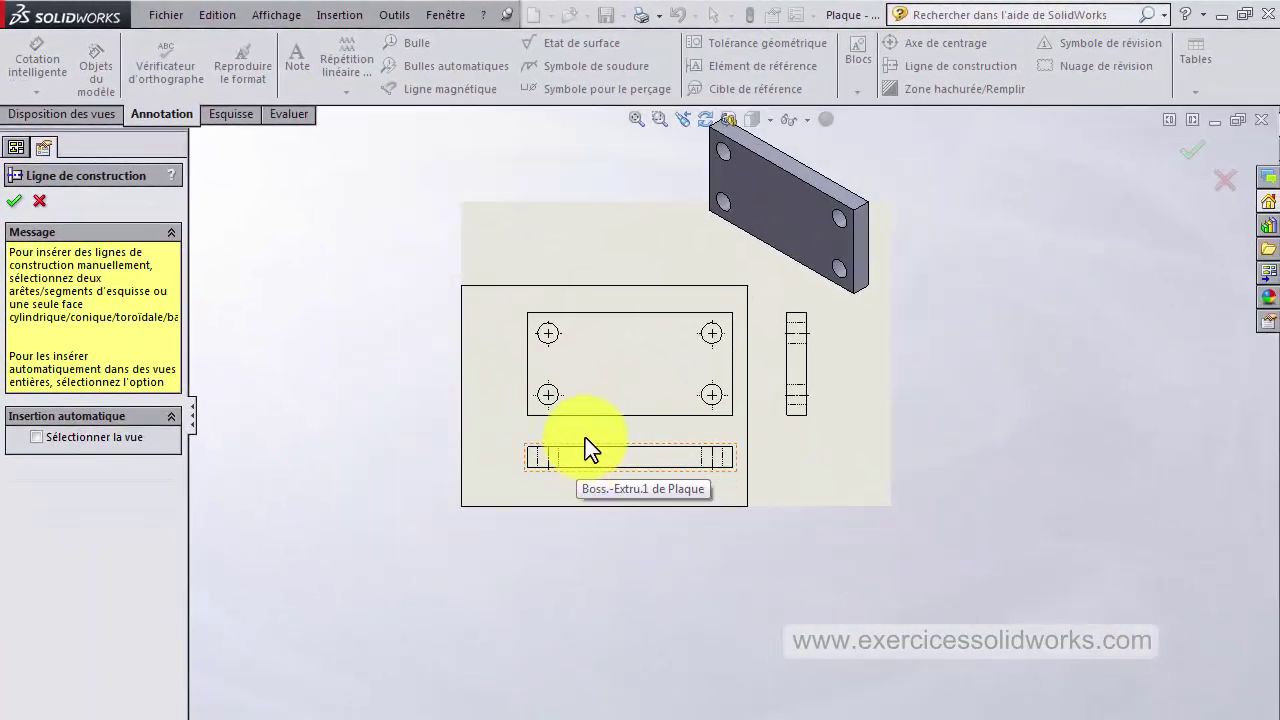
{"action": "left_click", "coordinate": [1190, 145]}
{"action": "left_click", "coordinate": [492, 320]}
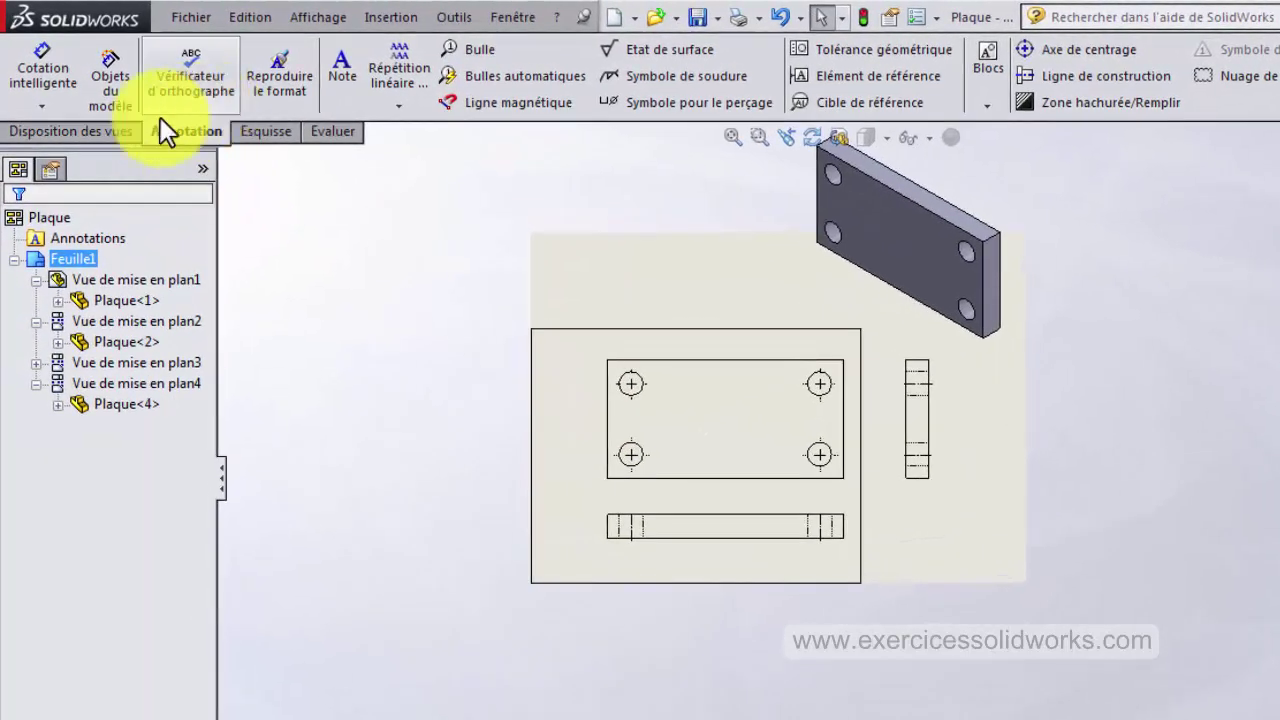
Draw a vertical section cutting line through the left hole centres.
{"action": "left_click", "coordinate": [80, 130]}
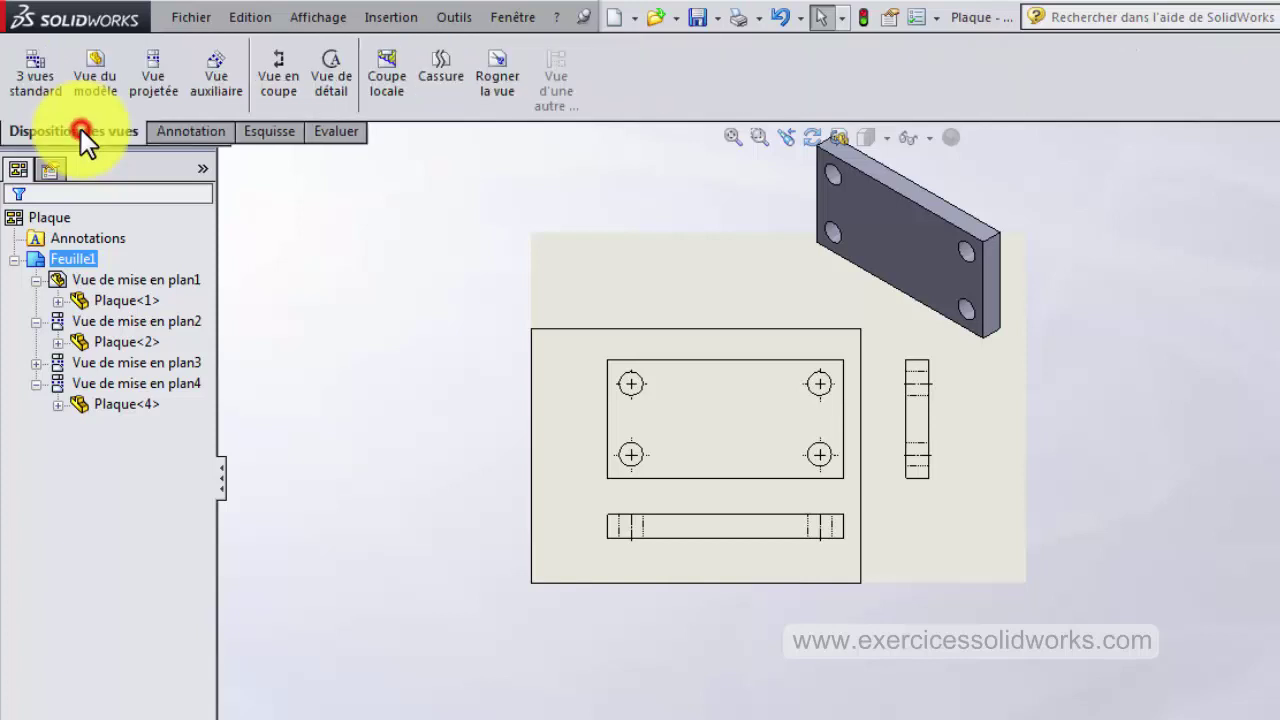
{"action": "left_click", "coordinate": [268, 78]}
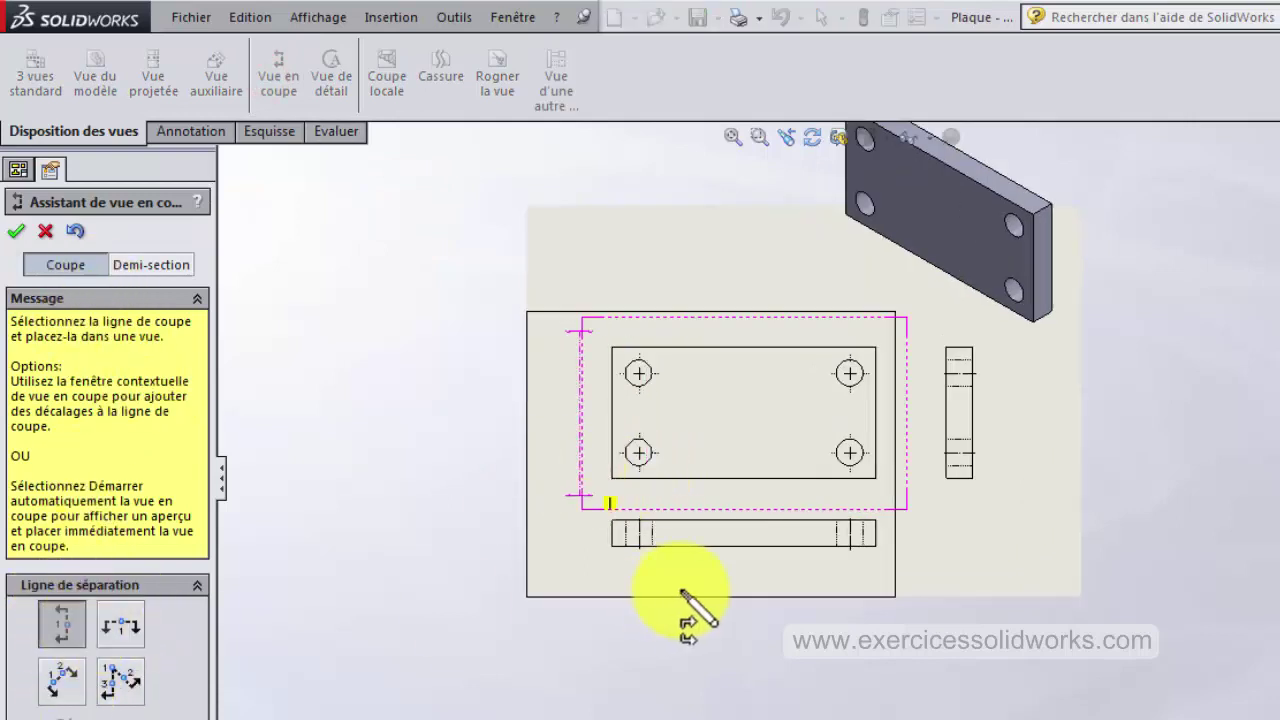
{"action": "scroll", "coordinate": [645, 460], "scroll_direction": "down", "scroll_amount": 1}
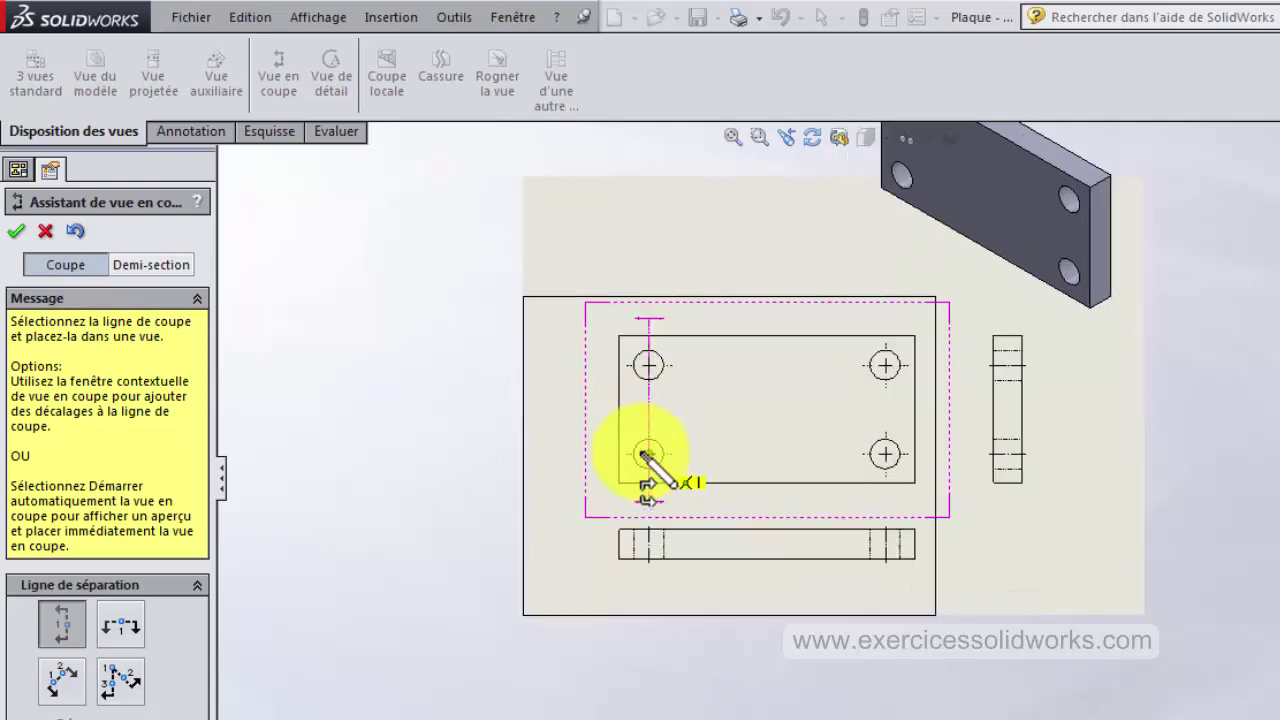
{"action": "scroll", "coordinate": [645, 465], "scroll_direction": "down", "scroll_amount": 5}
{"action": "scroll", "coordinate": [700, 485], "scroll_direction": "down", "scroll_amount": 3}
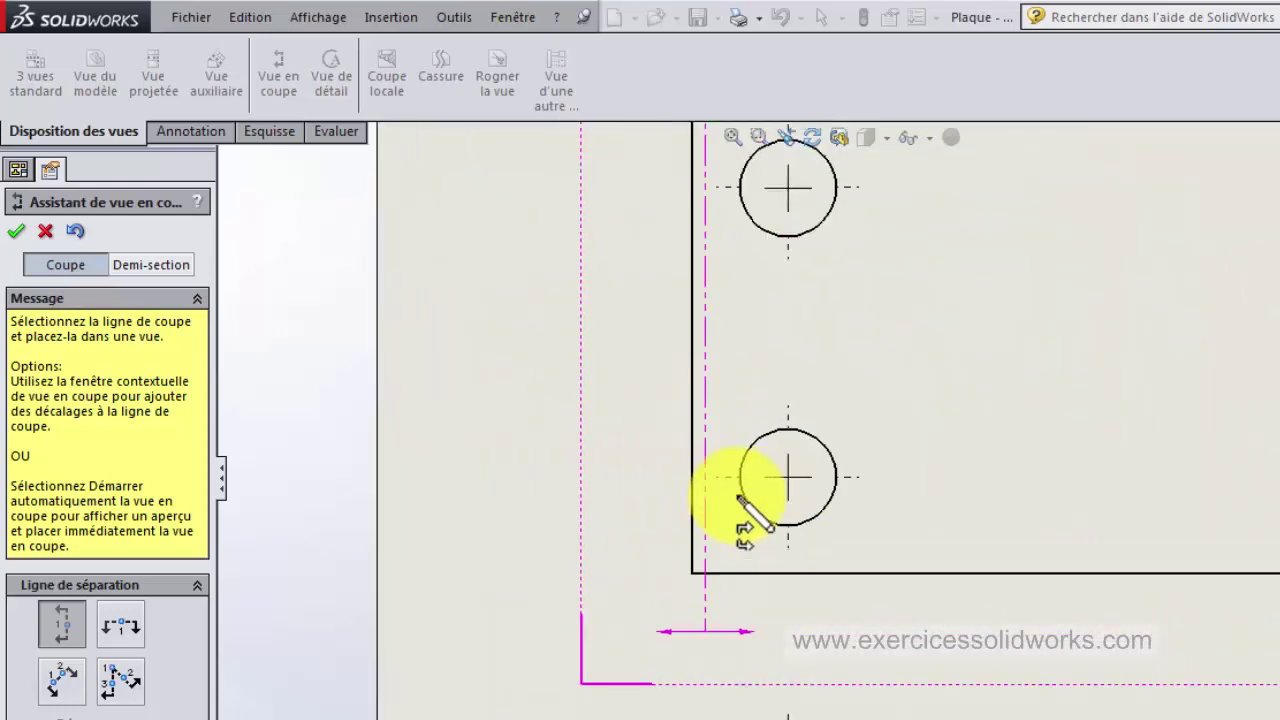
{"action": "left_click", "coordinate": [790, 479]}
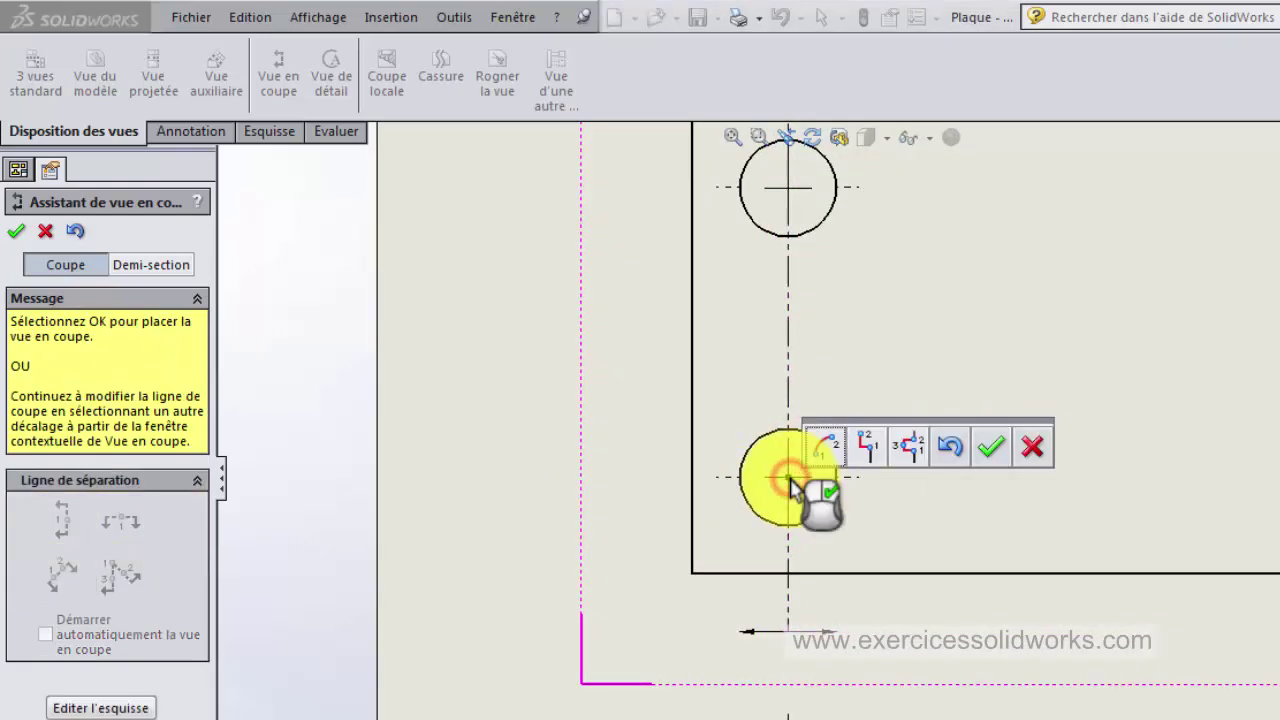
{"action": "left_click", "coordinate": [990, 448]}
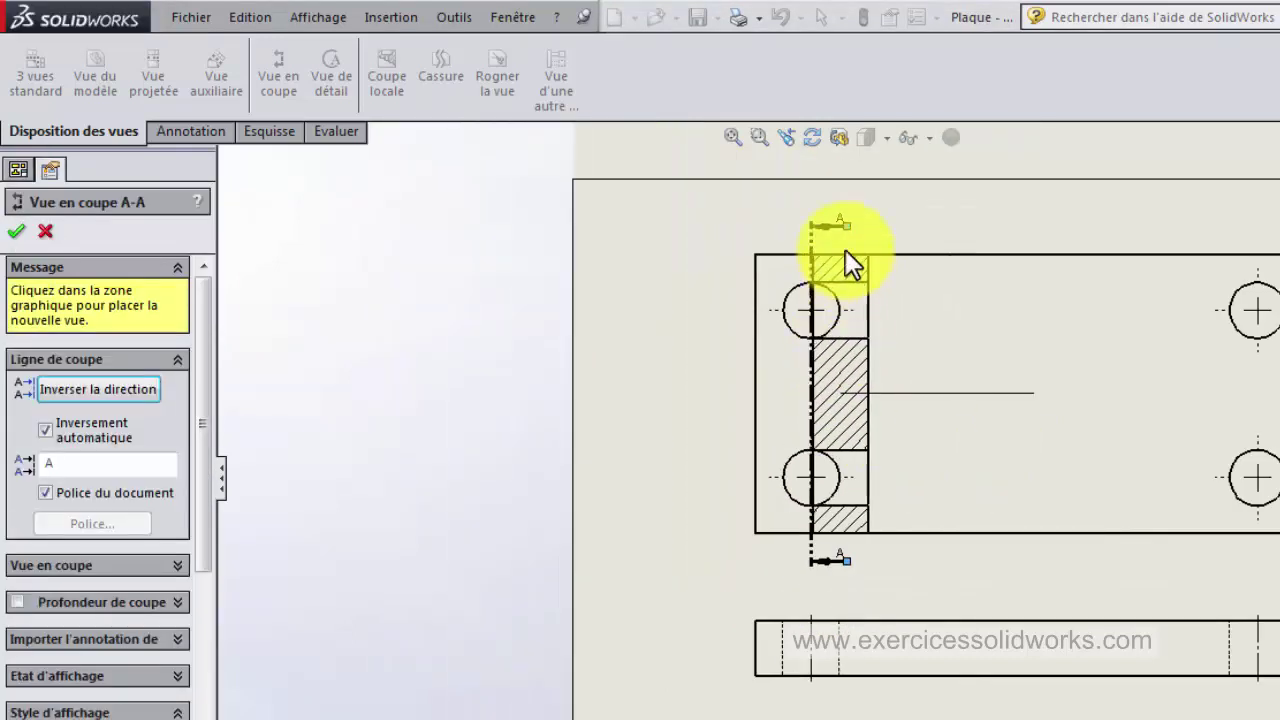
Set the viewing direction and place section view A-A left of the main view.
{"action": "left_click", "coordinate": [123, 387]}
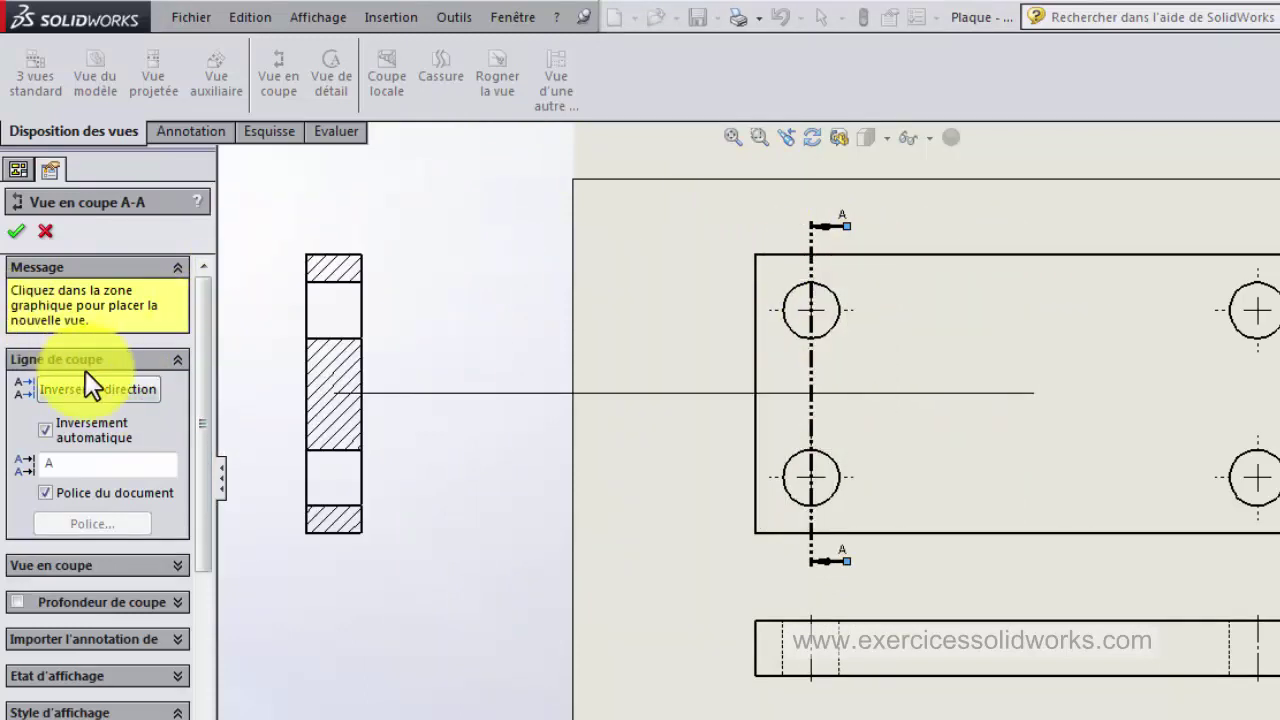
{"action": "left_click", "coordinate": [92, 385]}
{"action": "left_click", "coordinate": [92, 385]}
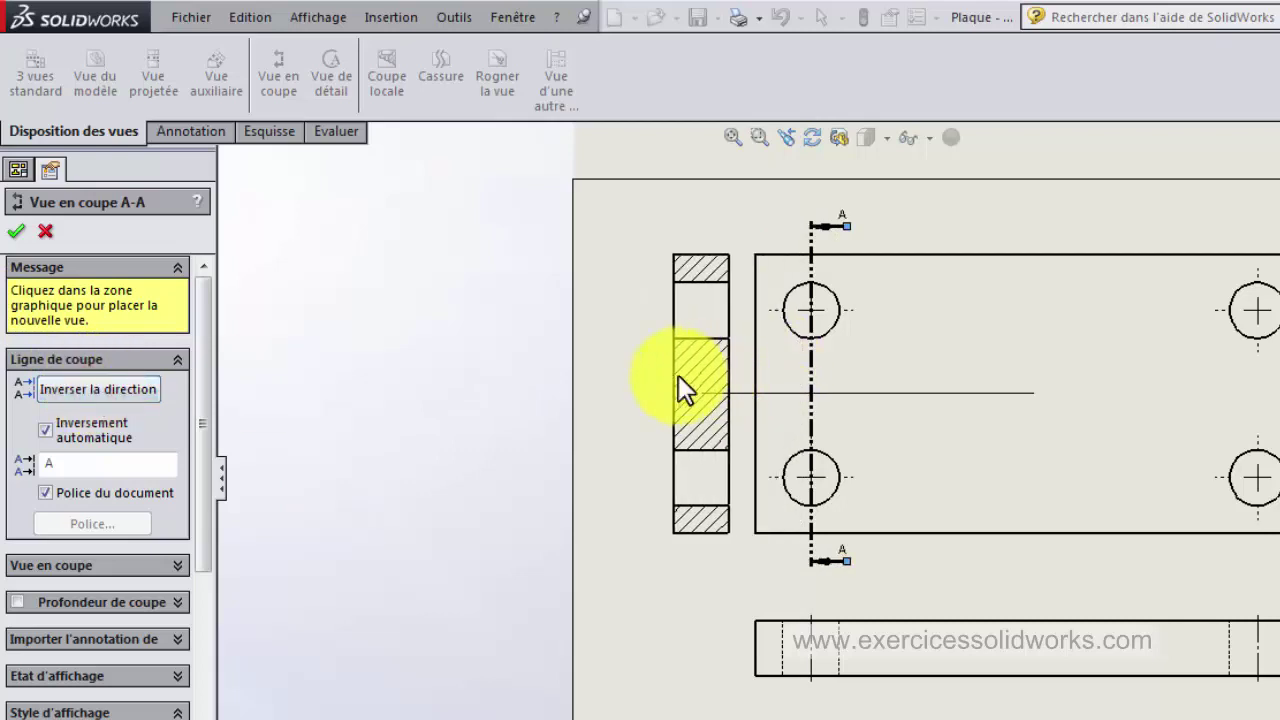
{"action": "left_click", "coordinate": [678, 375]}
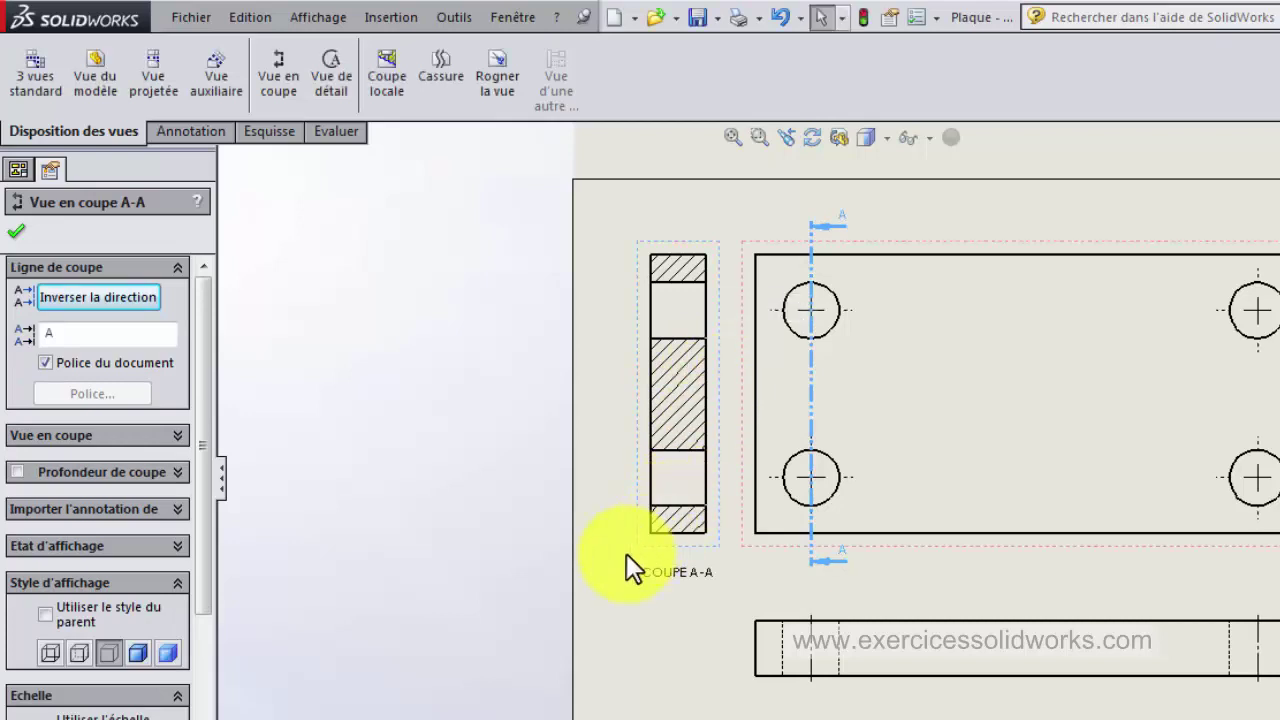
Reletter the section to B and give its labels a 20-point Century Gothic font.
{"action": "left_click", "coordinate": [98, 341]}
{"action": "type", "text": "B"}
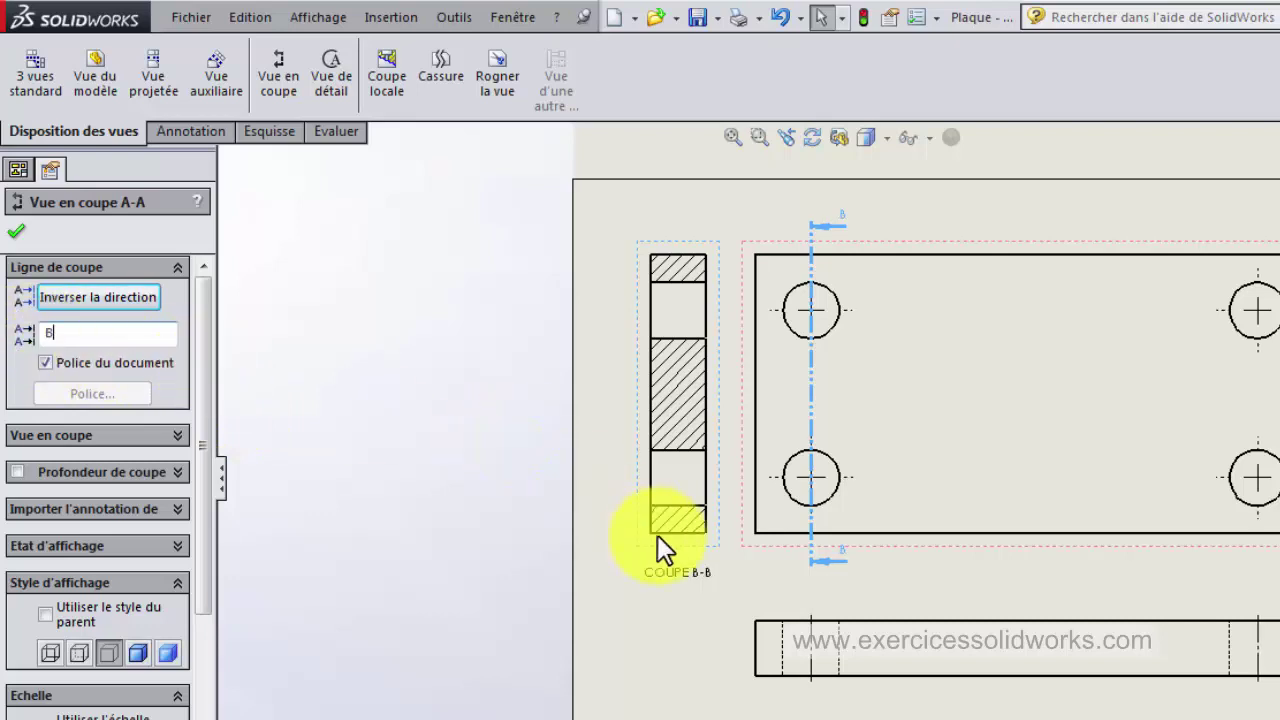
{"action": "left_click", "coordinate": [78, 320]}
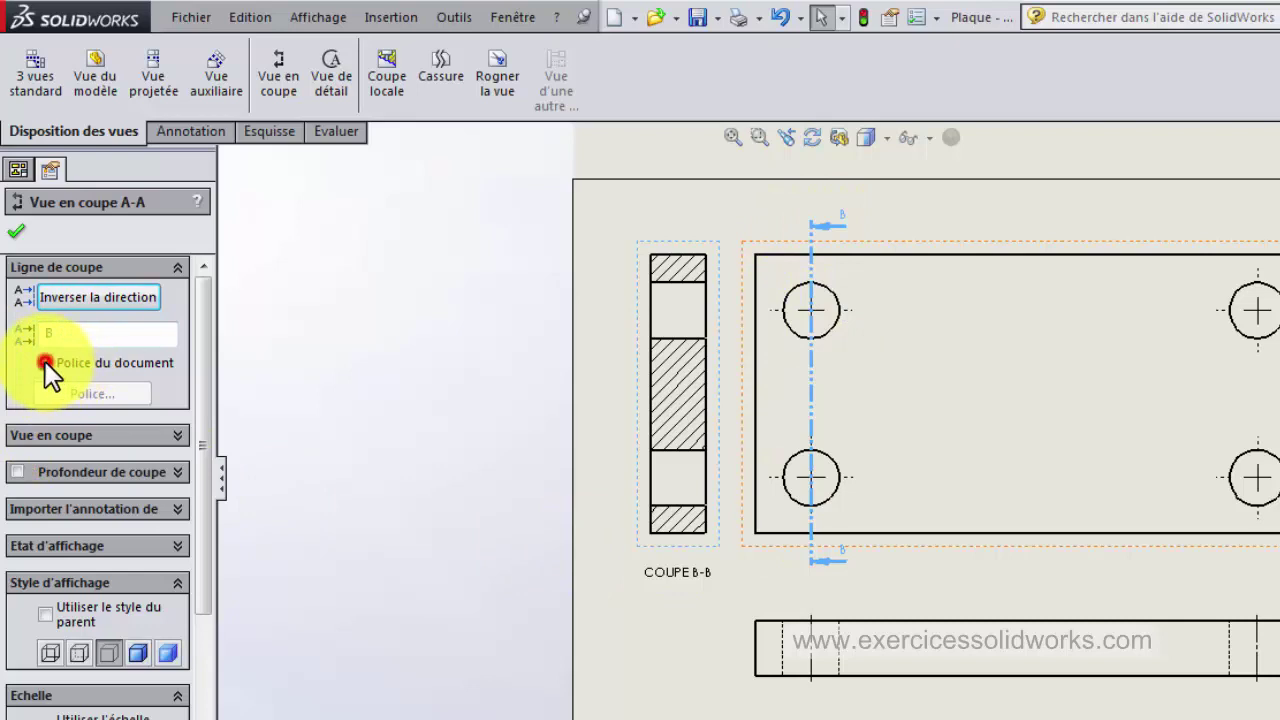
{"action": "left_click", "coordinate": [45, 362]}
{"action": "left_click", "coordinate": [68, 396]}
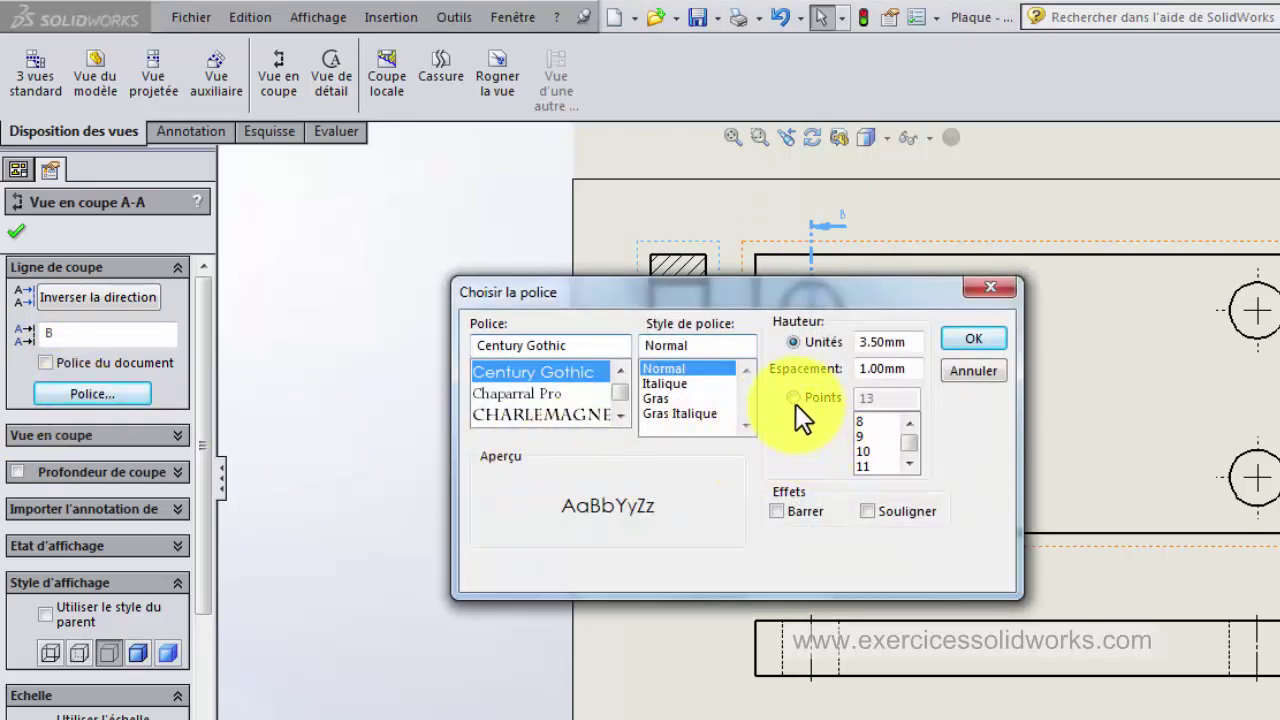
{"action": "left_click", "coordinate": [795, 399]}
{"action": "left_click", "coordinate": [911, 464]}
{"action": "left_click", "coordinate": [911, 464]}
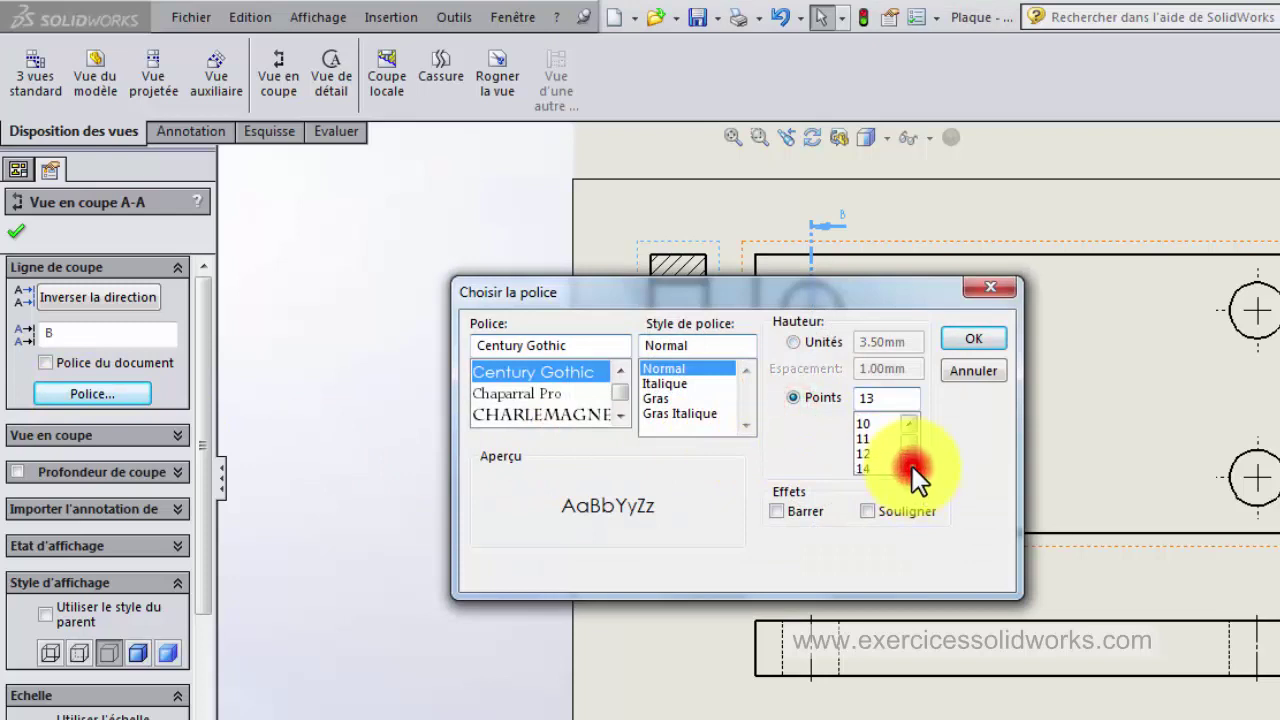
{"action": "left_click", "coordinate": [912, 466]}
{"action": "left_click", "coordinate": [878, 466]}
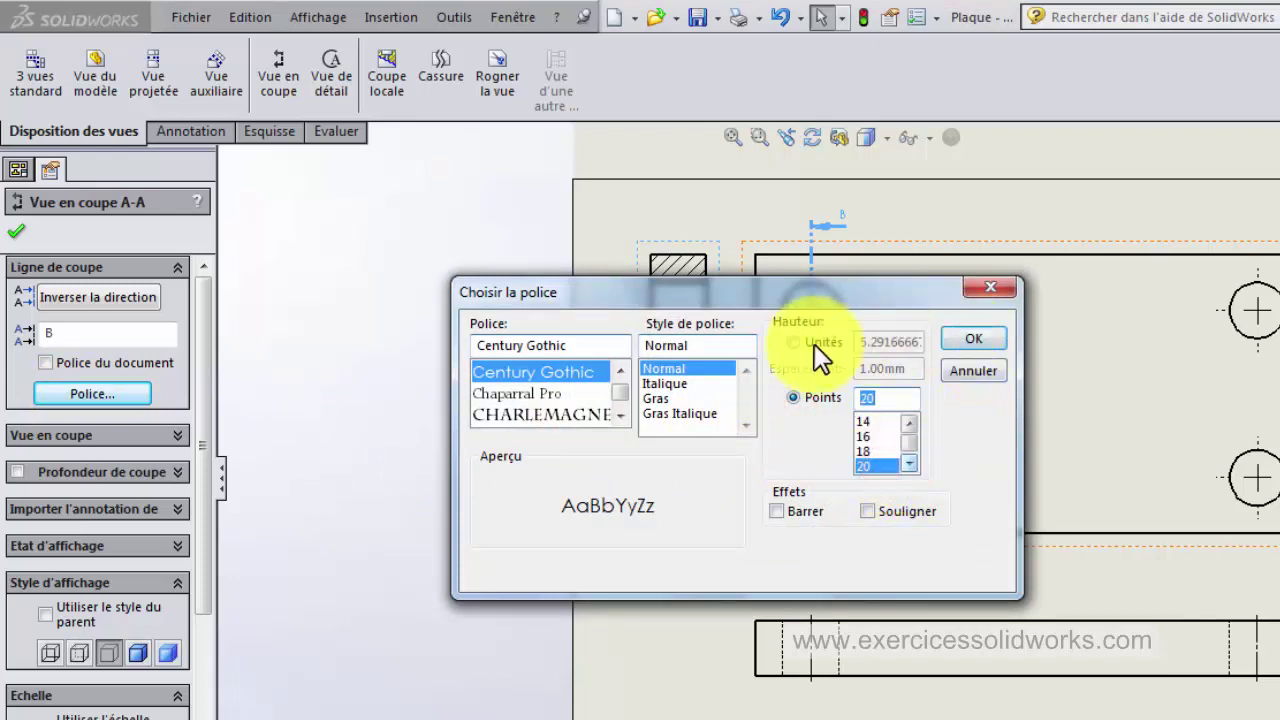
{"action": "left_click", "coordinate": [975, 340]}
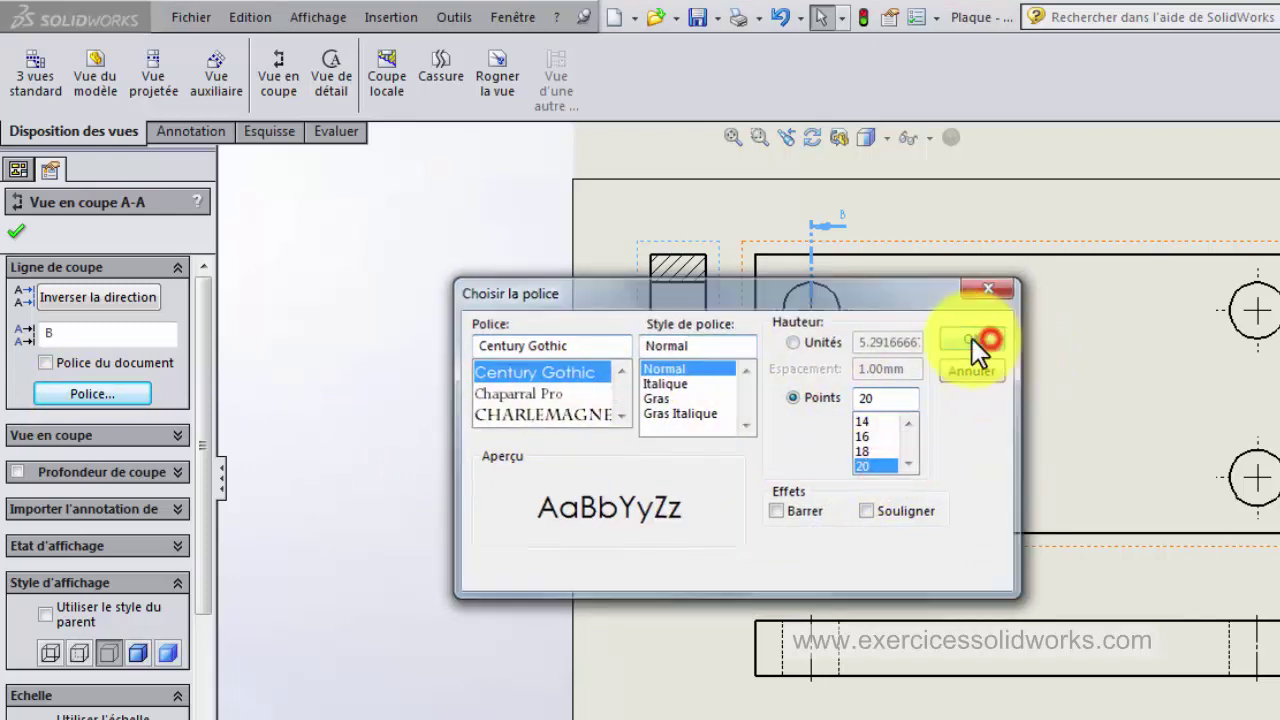
{"action": "left_click", "coordinate": [790, 457]}
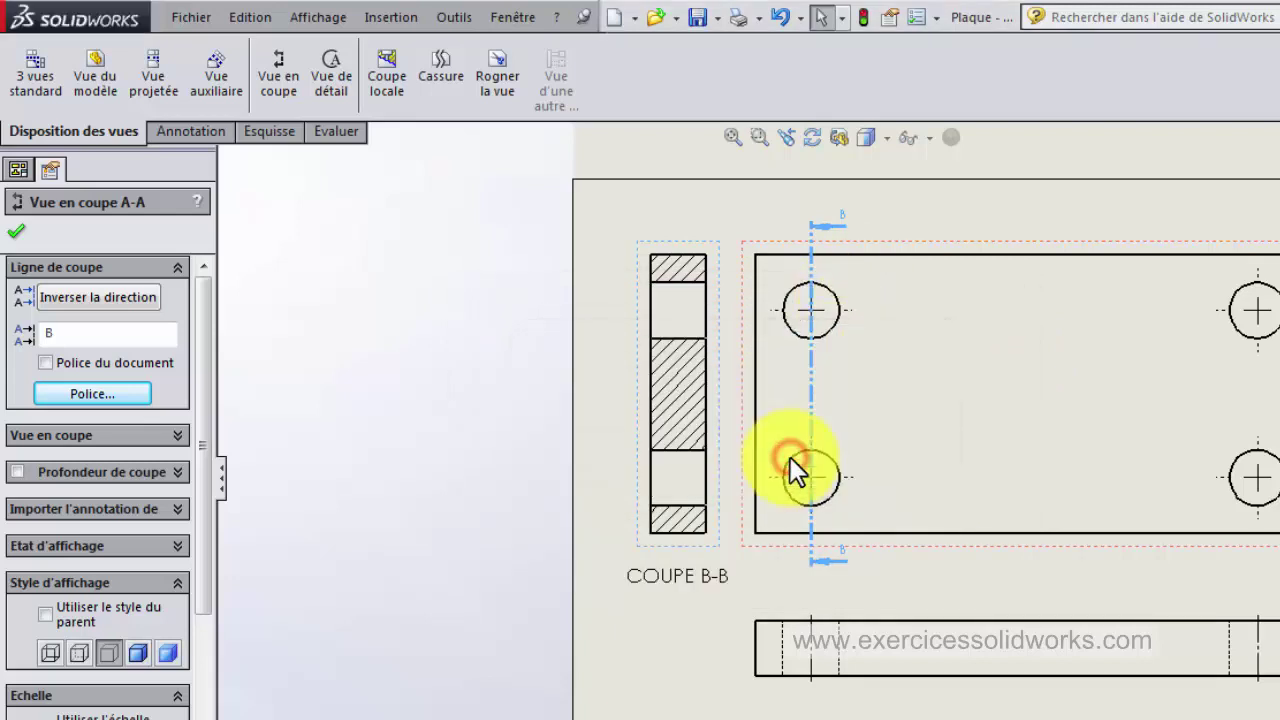
Set section view B-B to the hidden-lines-visible display style and confirm it.
{"action": "left_click", "coordinate": [843, 210]}
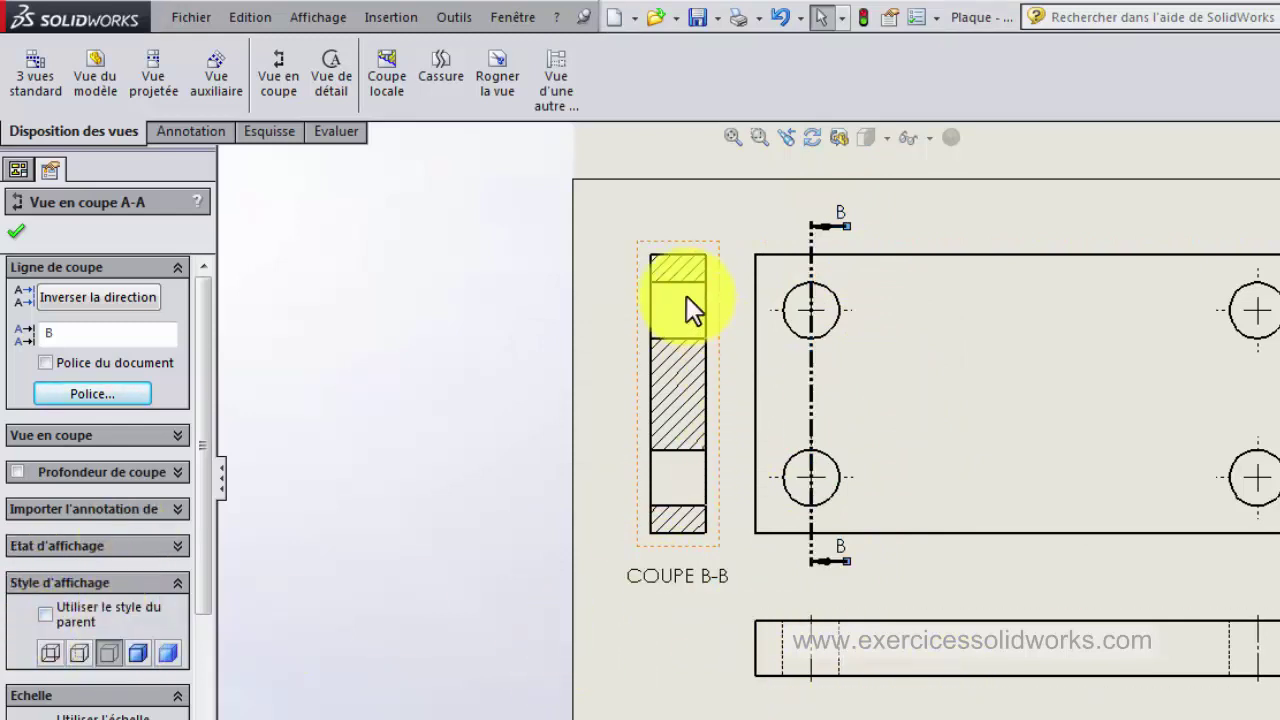
{"action": "left_click", "coordinate": [679, 393]}
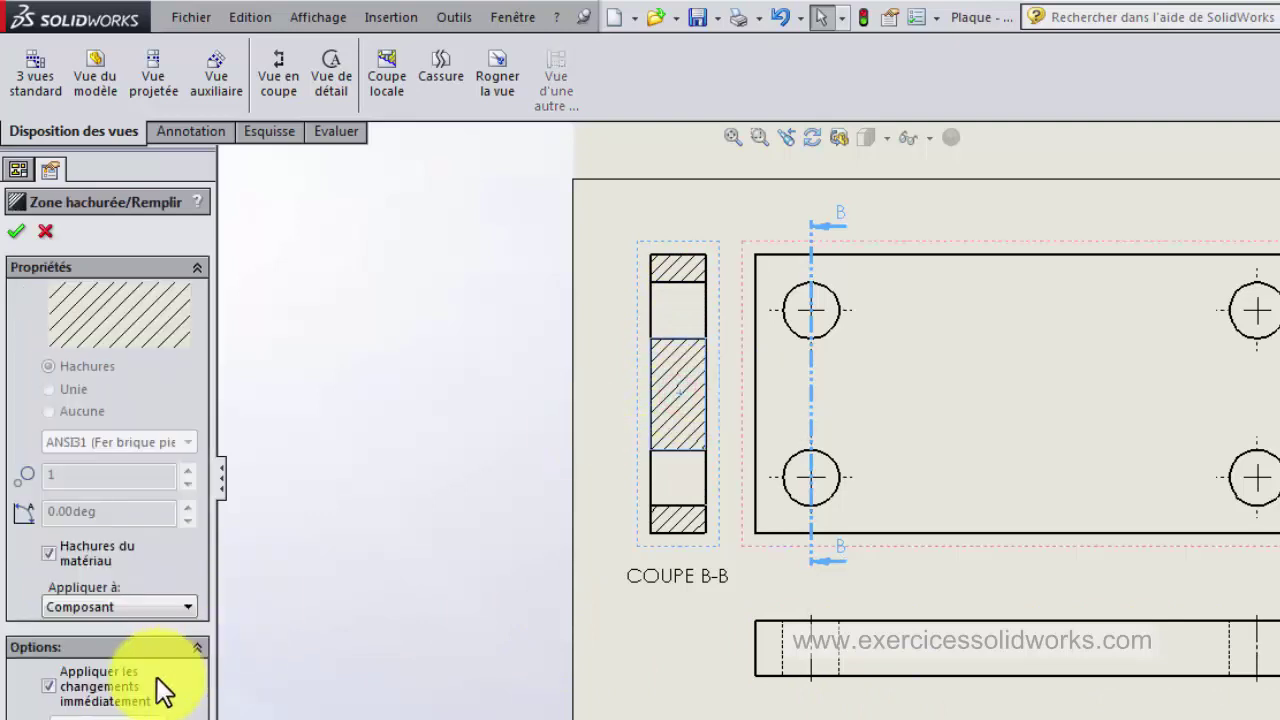
{"action": "left_click", "coordinate": [807, 371]}
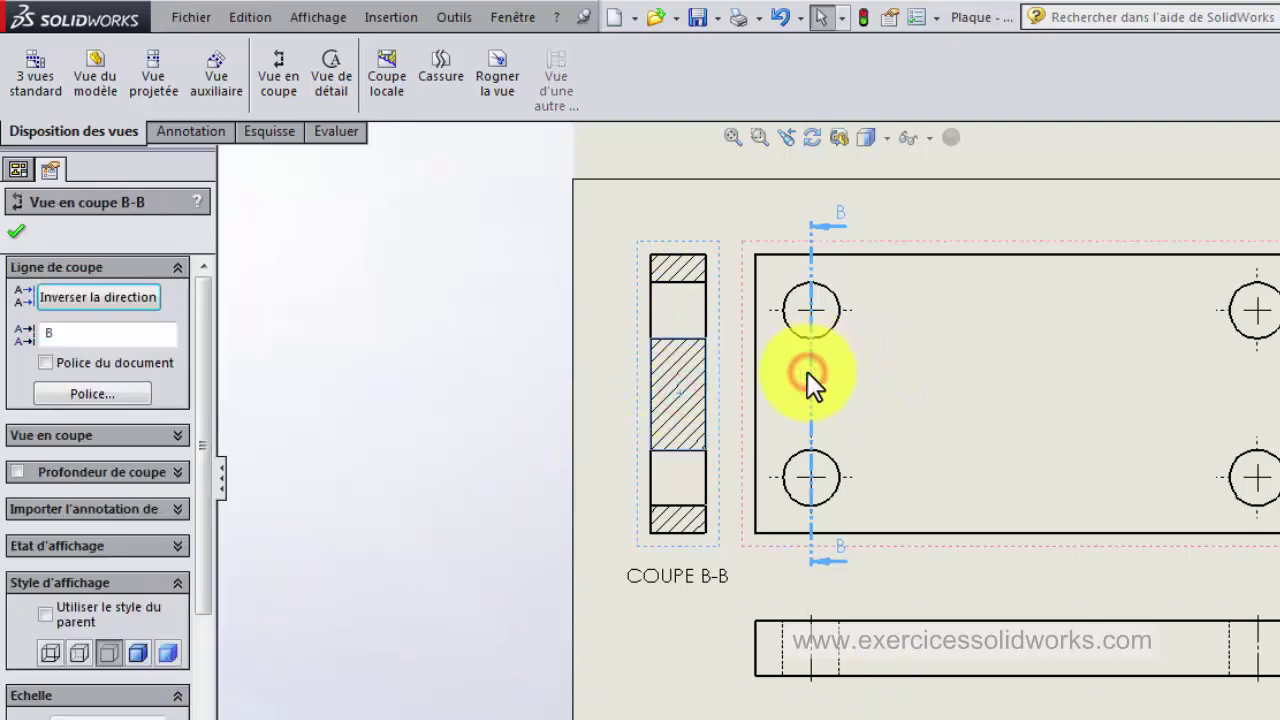
{"action": "left_click", "coordinate": [78, 656]}
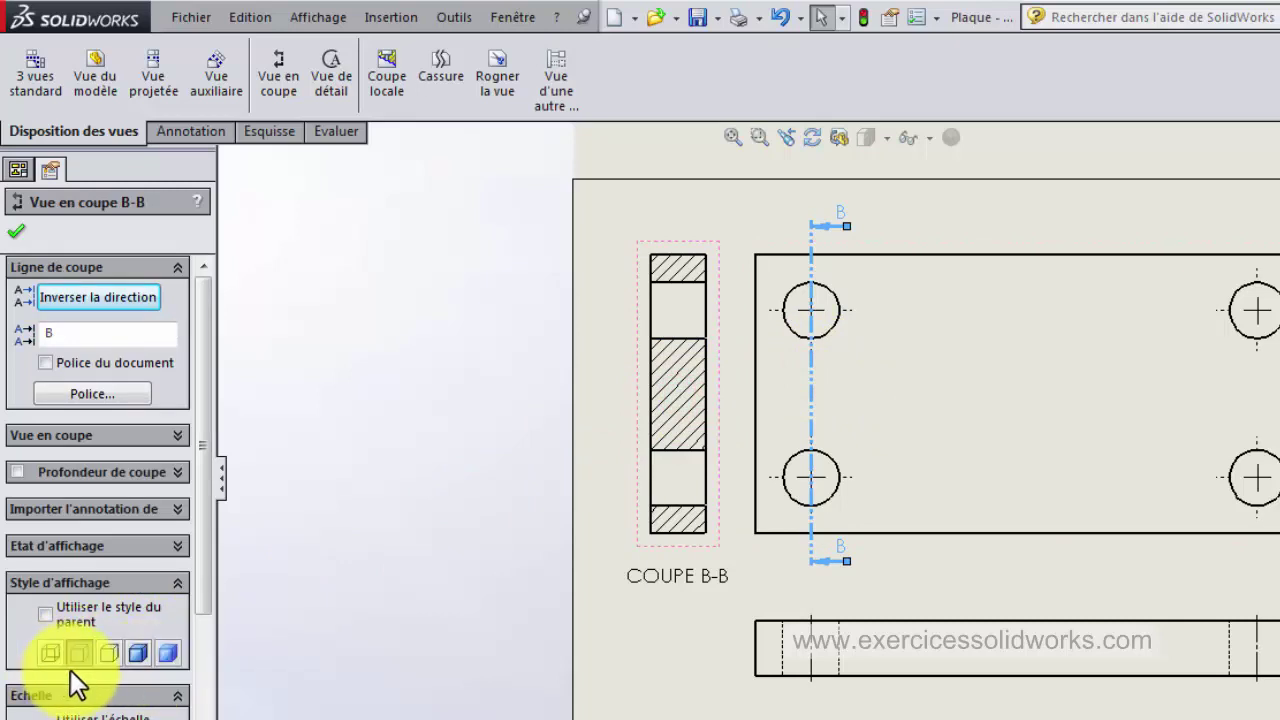
{"action": "scroll", "coordinate": [70, 670], "scroll_direction": "down", "scroll_amount": 5}
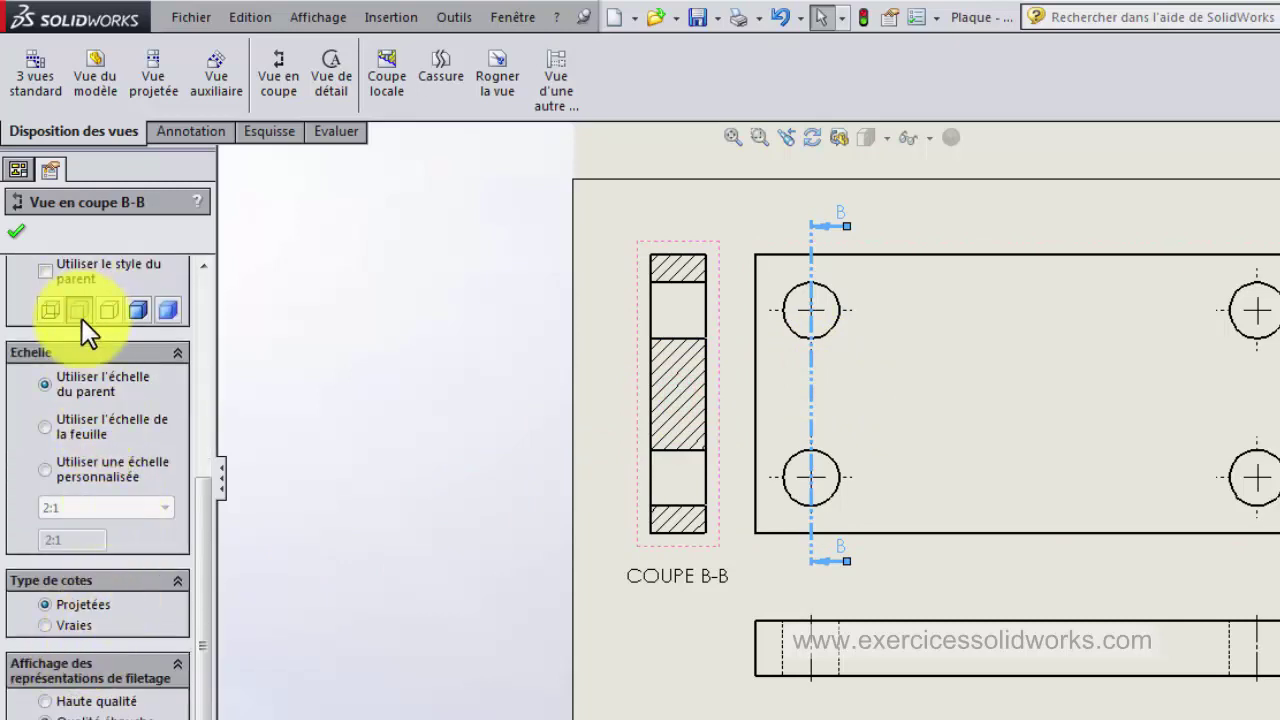
{"action": "left_click", "coordinate": [1019, 573]}
{"action": "key", "text": "f"}
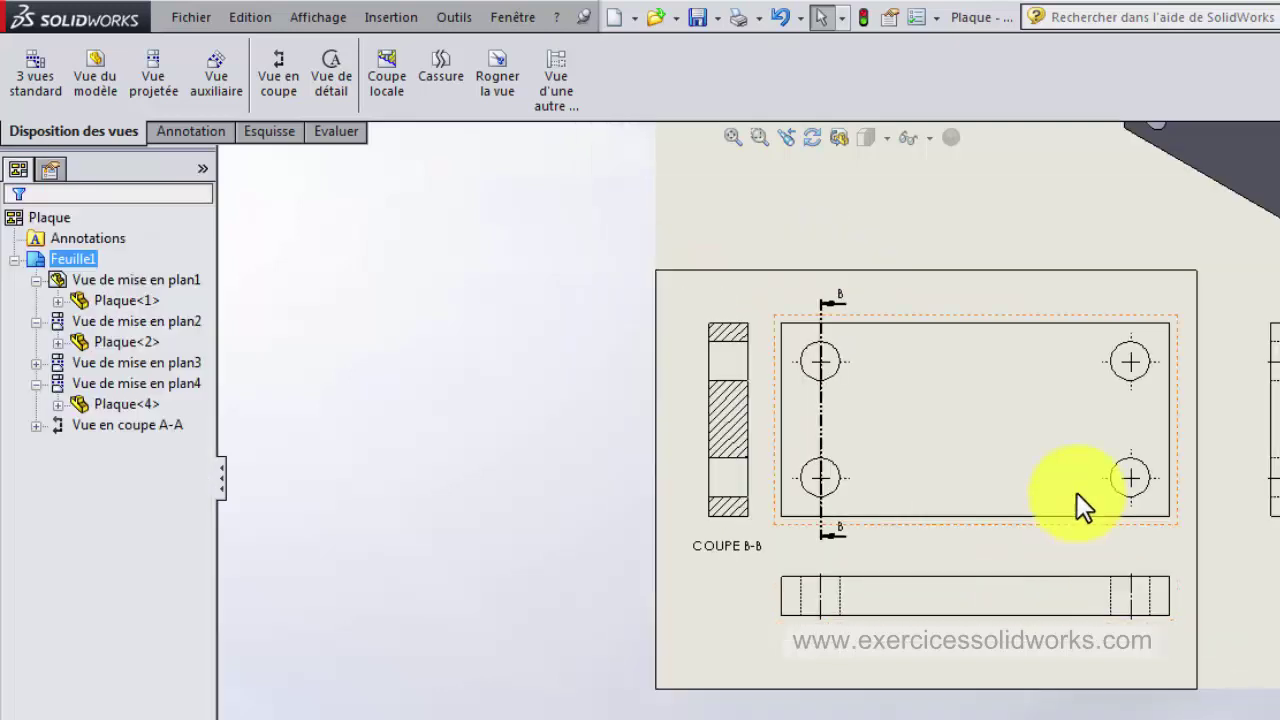
{"action": "scroll", "coordinate": [1050, 485], "scroll_direction": "down", "scroll_amount": 1}
{"action": "scroll", "coordinate": [900, 445], "scroll_direction": "down", "scroll_amount": 1}
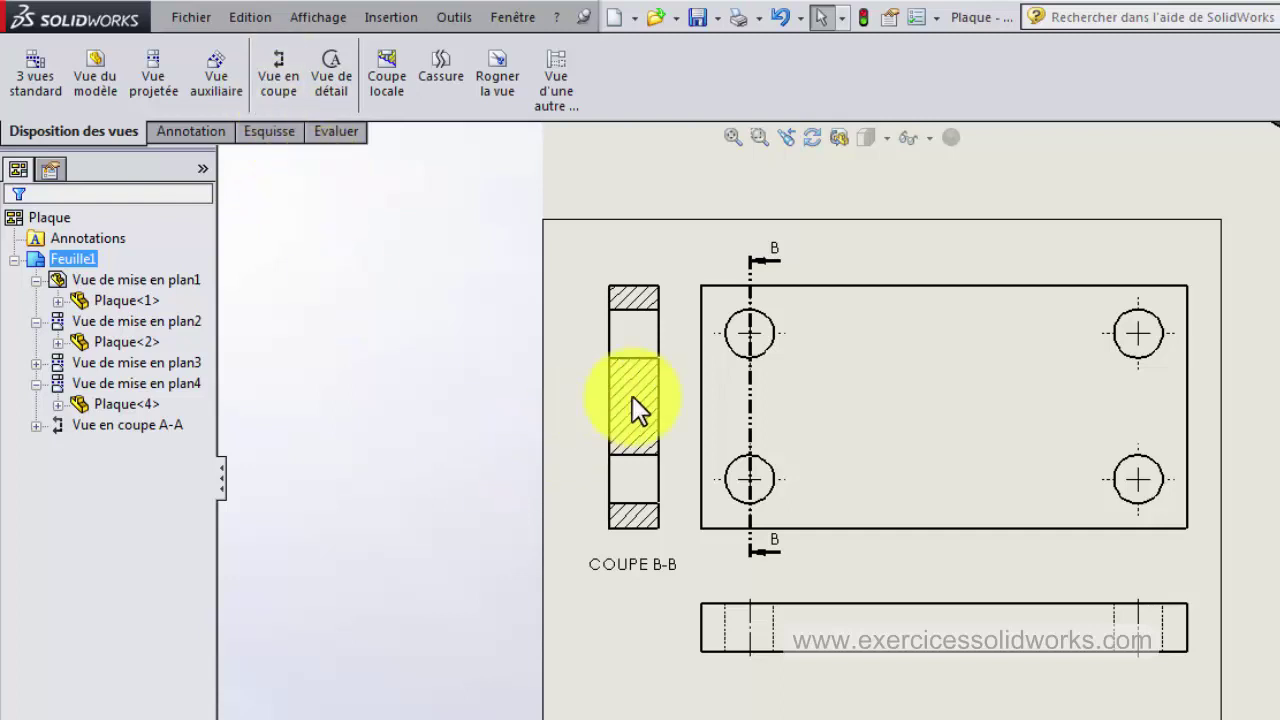
Cut a horizontal section line through the upper-left hole centre and place view C-C above.
{"action": "left_click", "coordinate": [269, 62]}
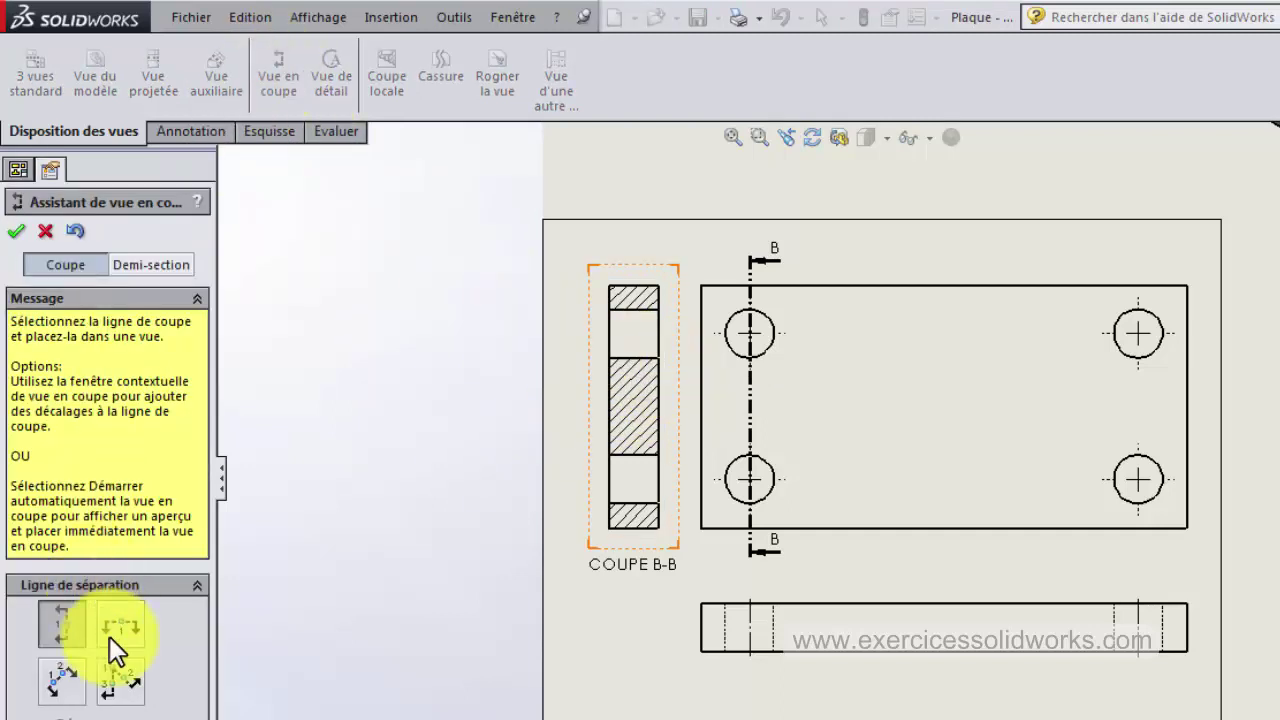
{"action": "left_click", "coordinate": [109, 636]}
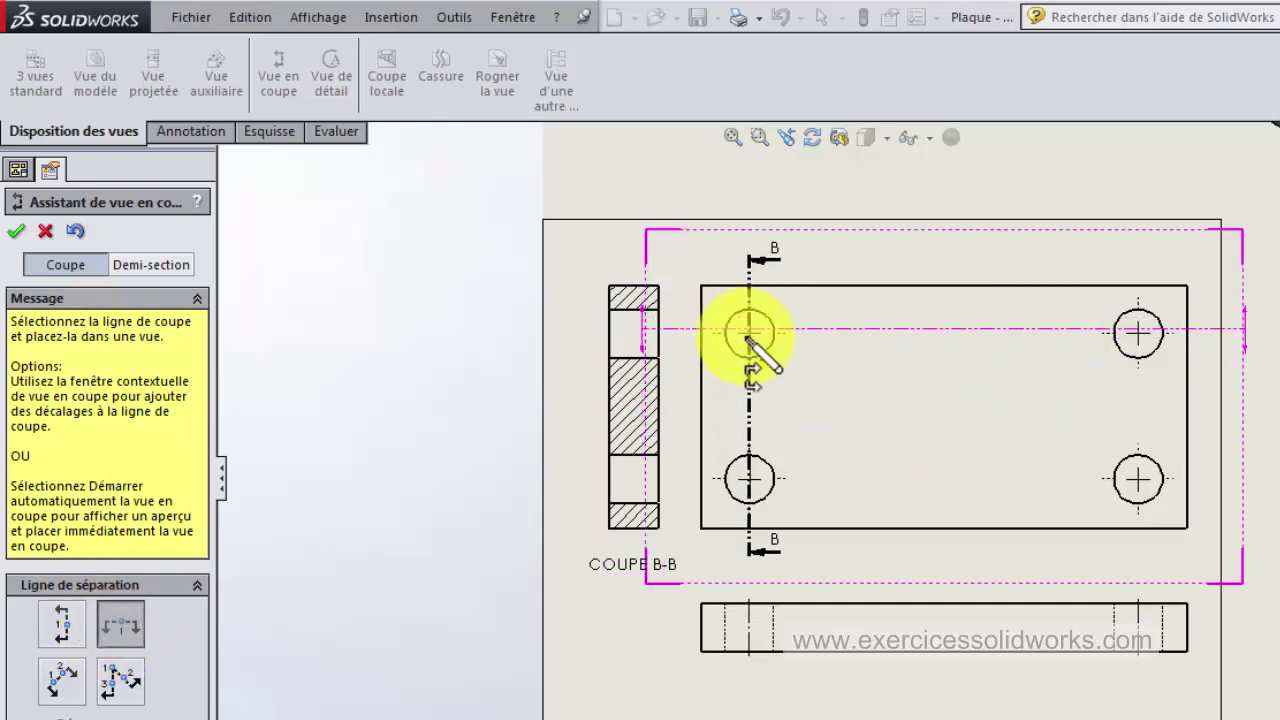
{"action": "scroll", "coordinate": [750, 340], "scroll_direction": "down", "scroll_amount": 2}
{"action": "scroll", "coordinate": [750, 340], "scroll_direction": "down", "scroll_amount": 2}
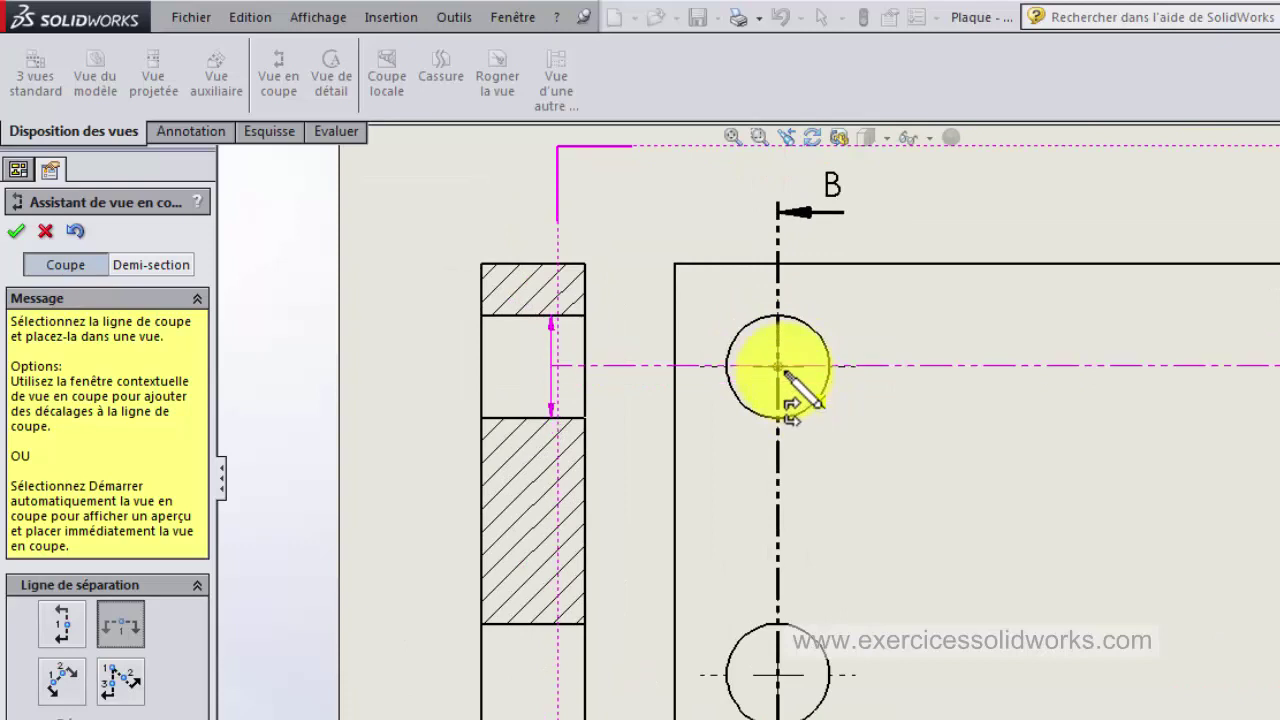
{"action": "left_click", "coordinate": [783, 372]}
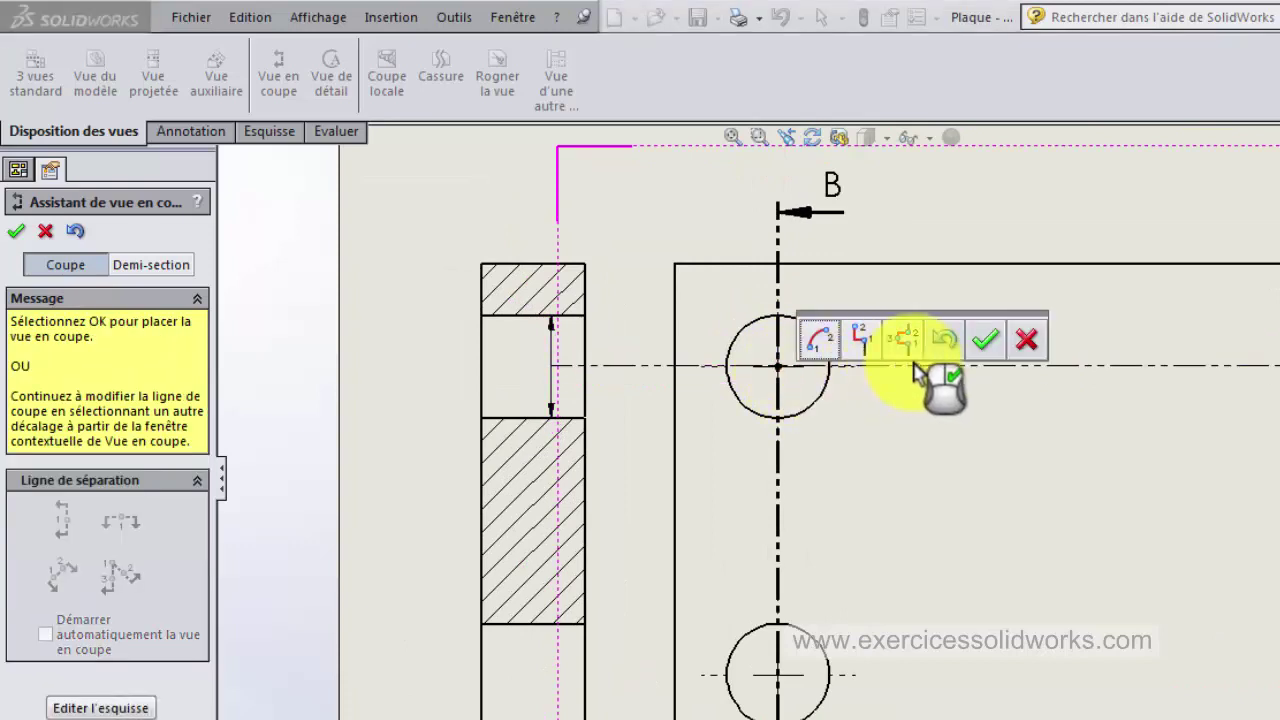
{"action": "left_click", "coordinate": [983, 343]}
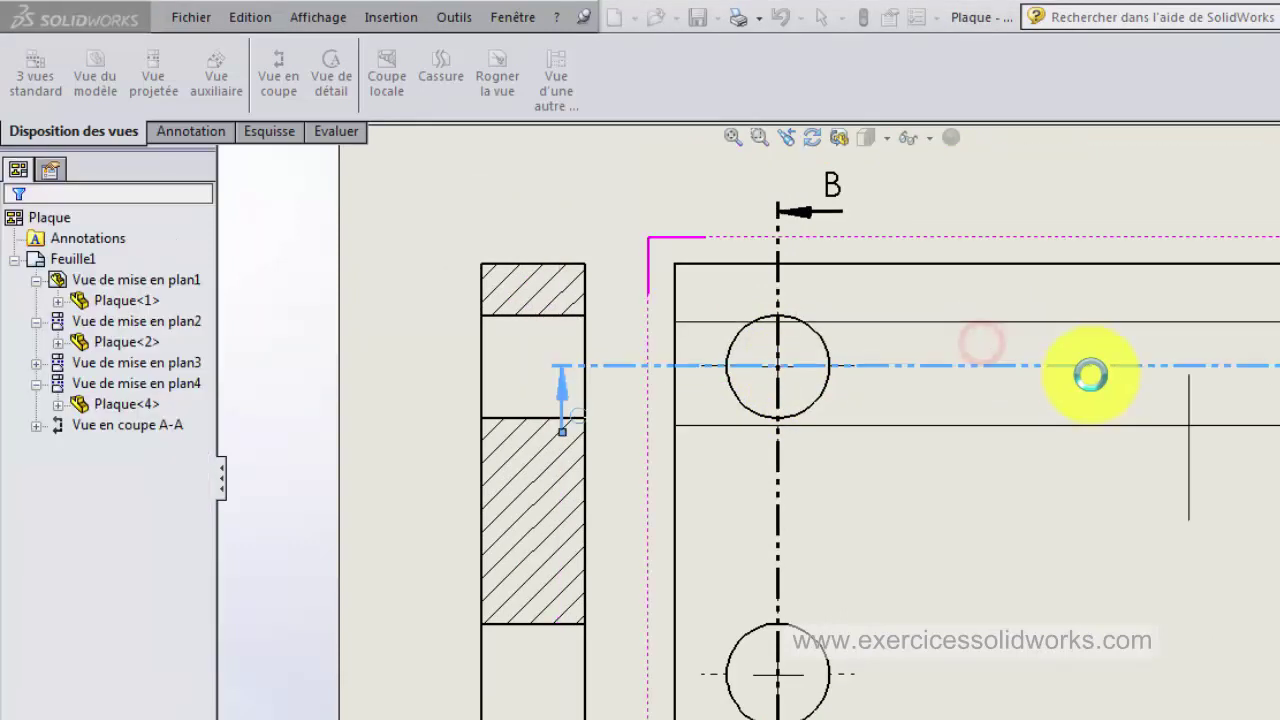
{"action": "scroll", "coordinate": [1091, 377], "scroll_direction": "up", "scroll_amount": 2}
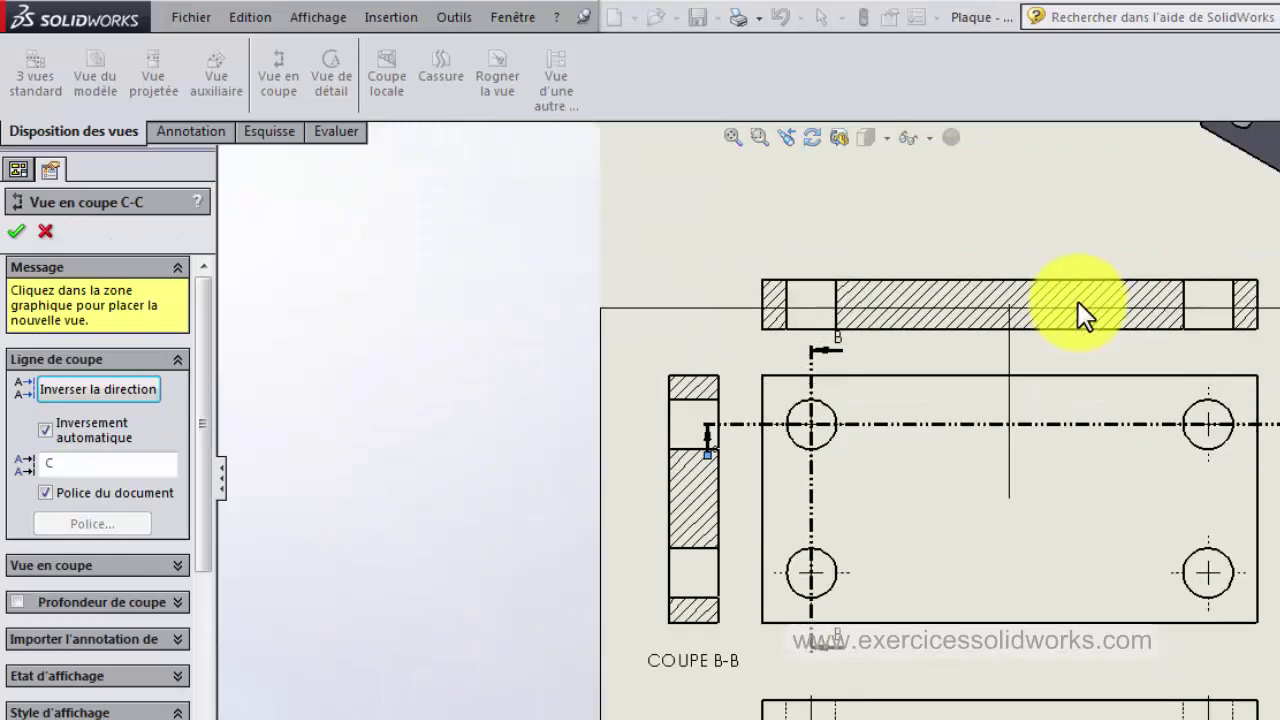
{"action": "left_click", "coordinate": [1074, 257]}
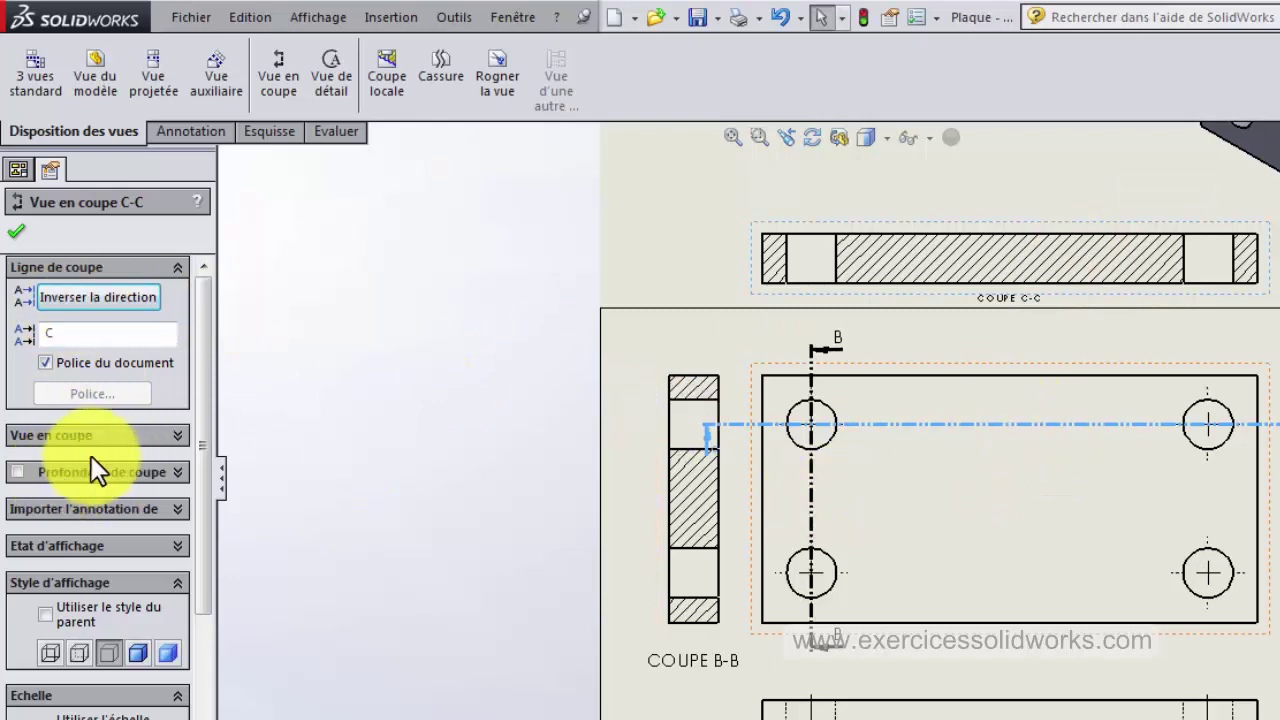
Set section view C-C to 'Lignes cachées apparentes' and confirm its settings.
{"action": "left_click", "coordinate": [86, 657]}
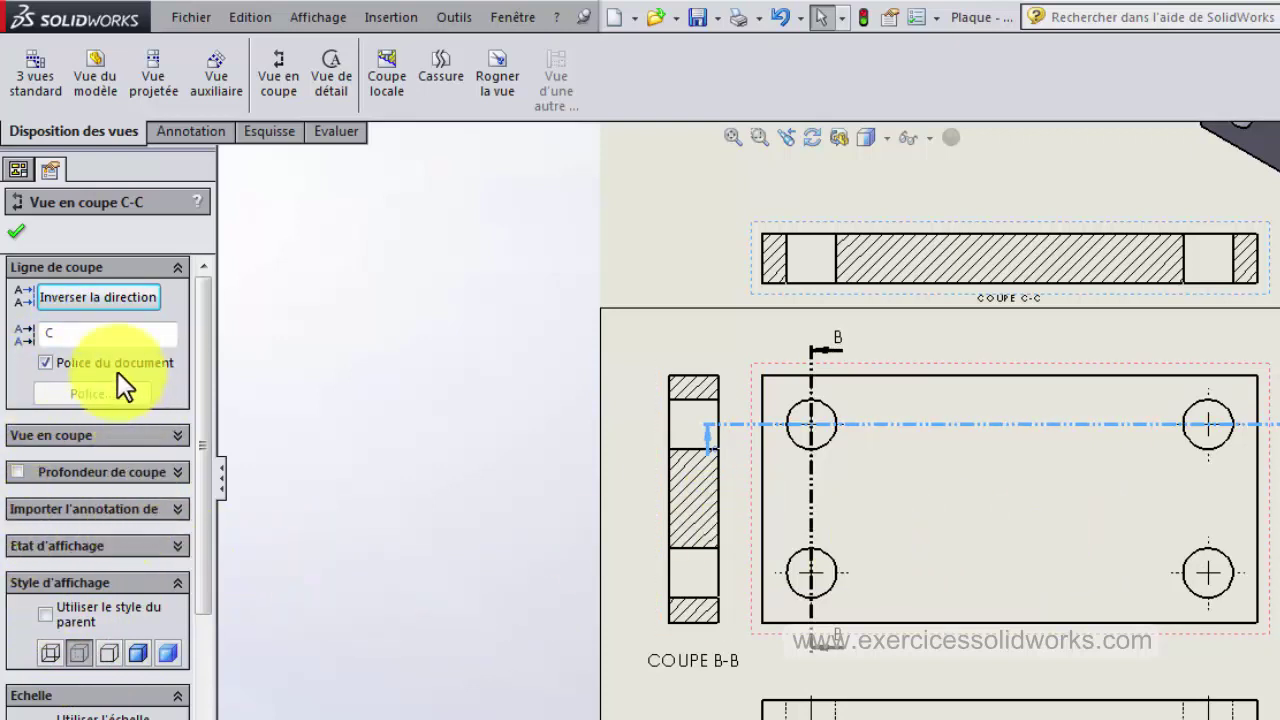
{"action": "left_click", "coordinate": [101, 296]}
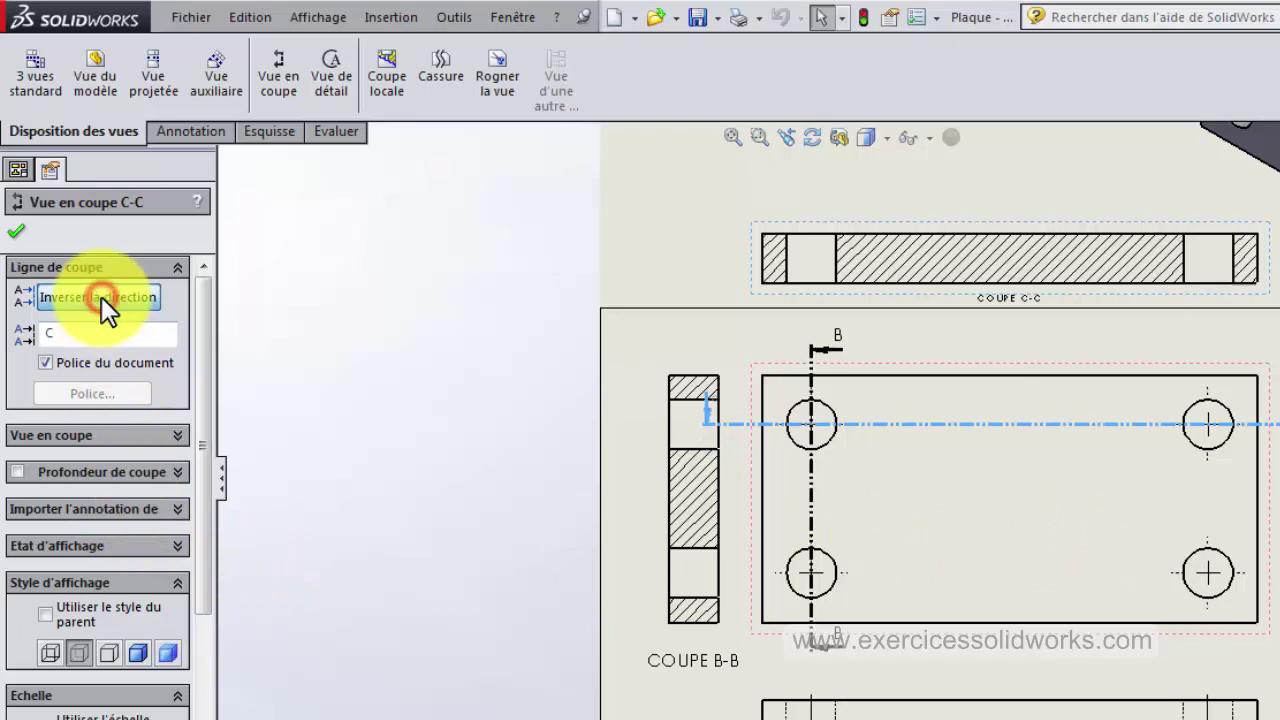
{"action": "left_click", "coordinate": [101, 296]}
{"action": "scroll", "coordinate": [87, 643], "scroll_direction": "down", "scroll_amount": 3}
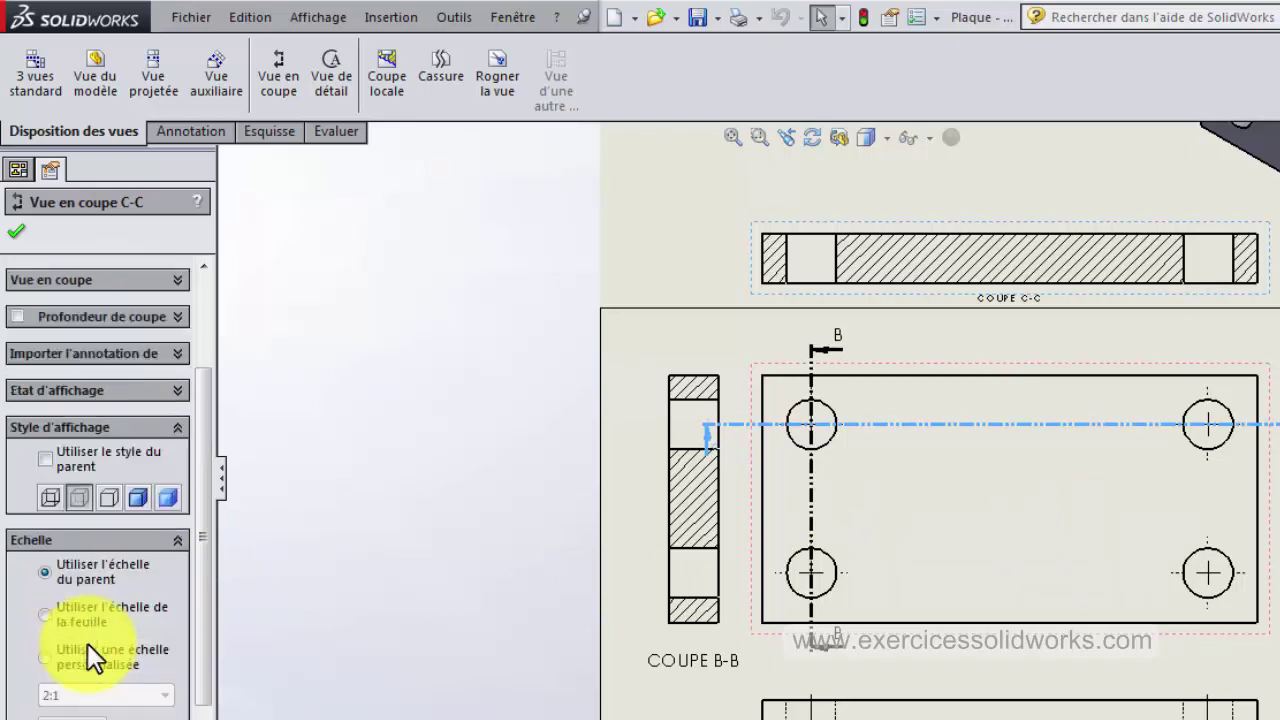
{"action": "scroll", "coordinate": [87, 643], "scroll_direction": "down", "scroll_amount": 3}
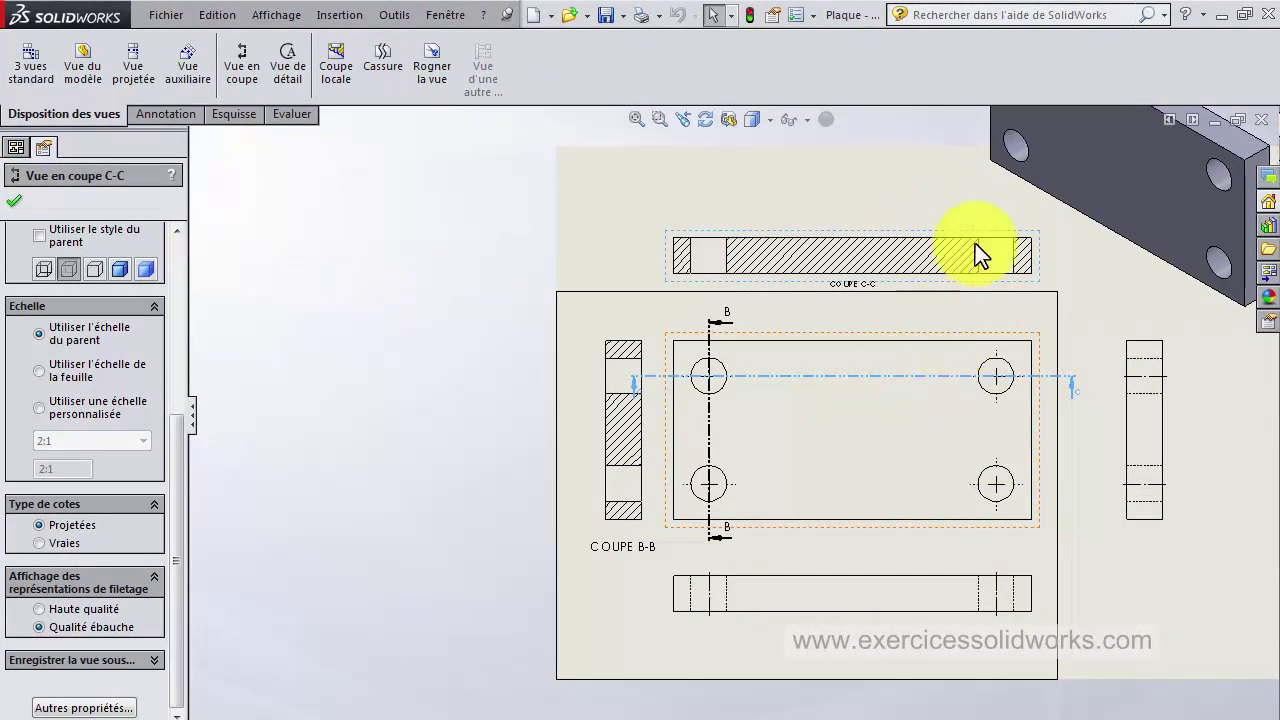
{"action": "left_click", "coordinate": [20, 206]}
{"action": "scroll", "coordinate": [760, 290], "scroll_direction": "down", "scroll_amount": 1}
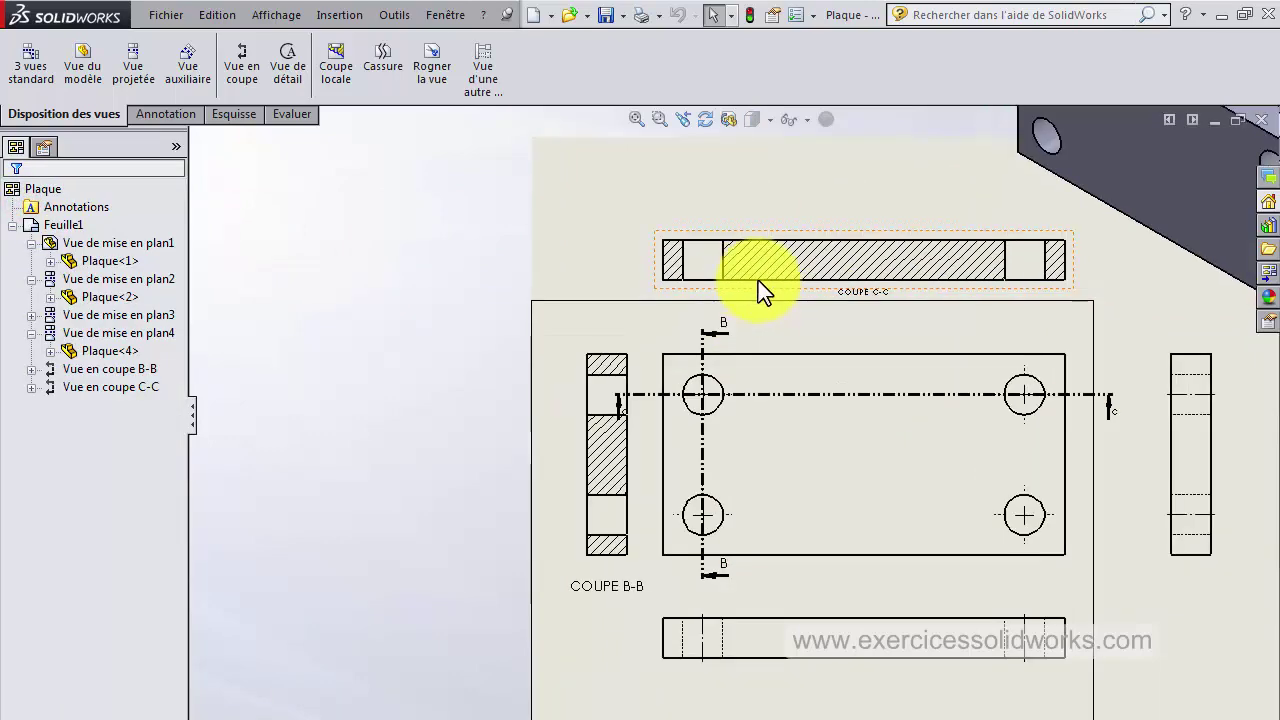
{"action": "scroll", "coordinate": [760, 290], "scroll_direction": "down", "scroll_amount": 1}
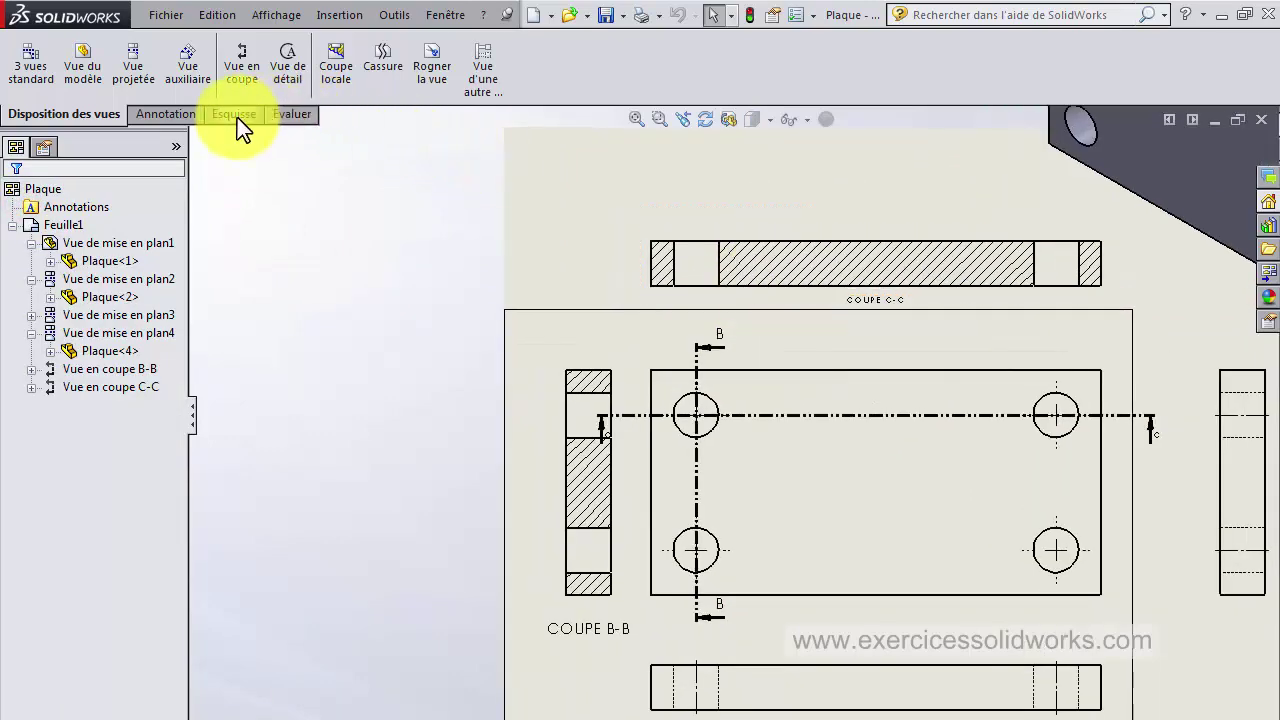
Add a centerline between the opposite hole edges in section view C-C.
{"action": "left_click", "coordinate": [170, 114]}
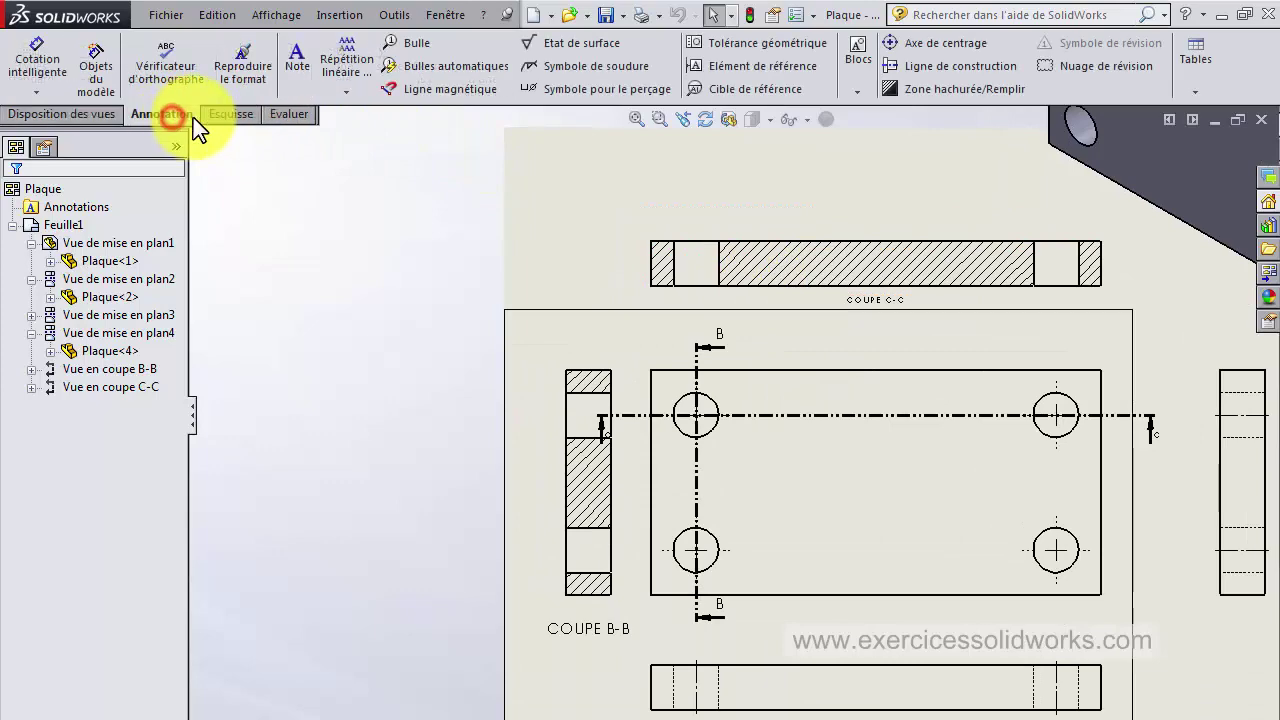
{"action": "left_click", "coordinate": [966, 68]}
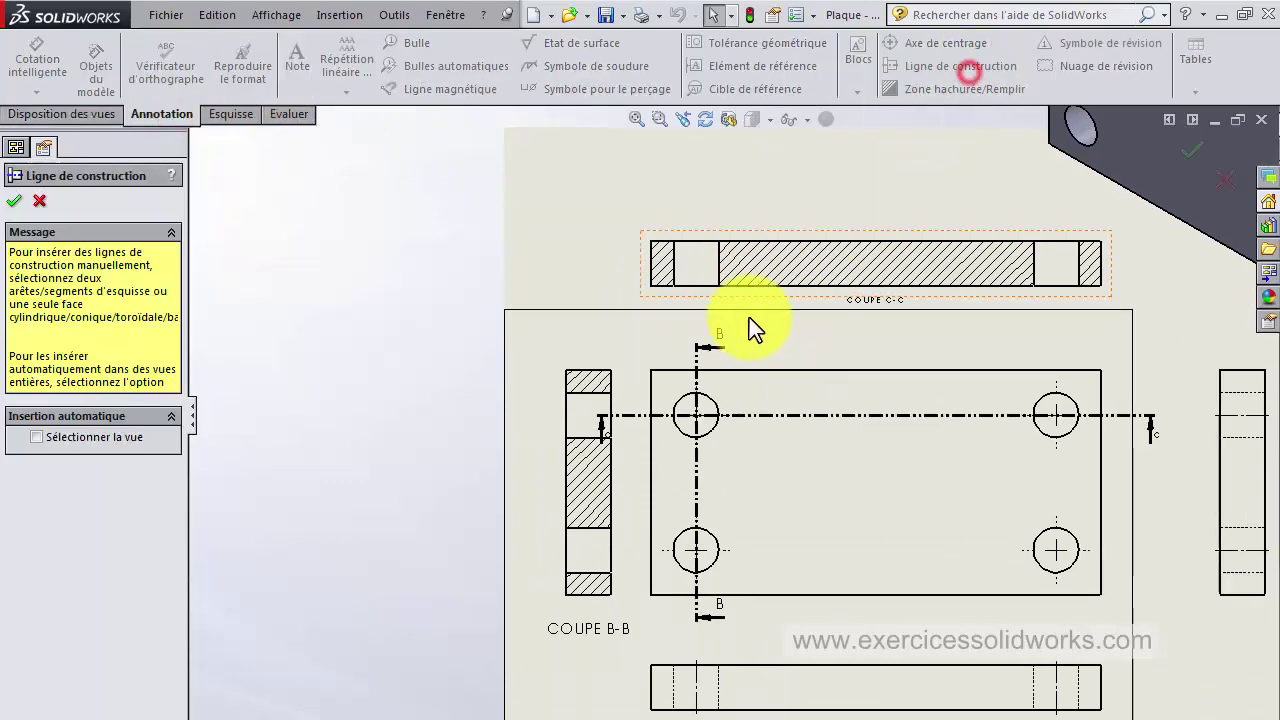
{"action": "left_click", "coordinate": [719, 259]}
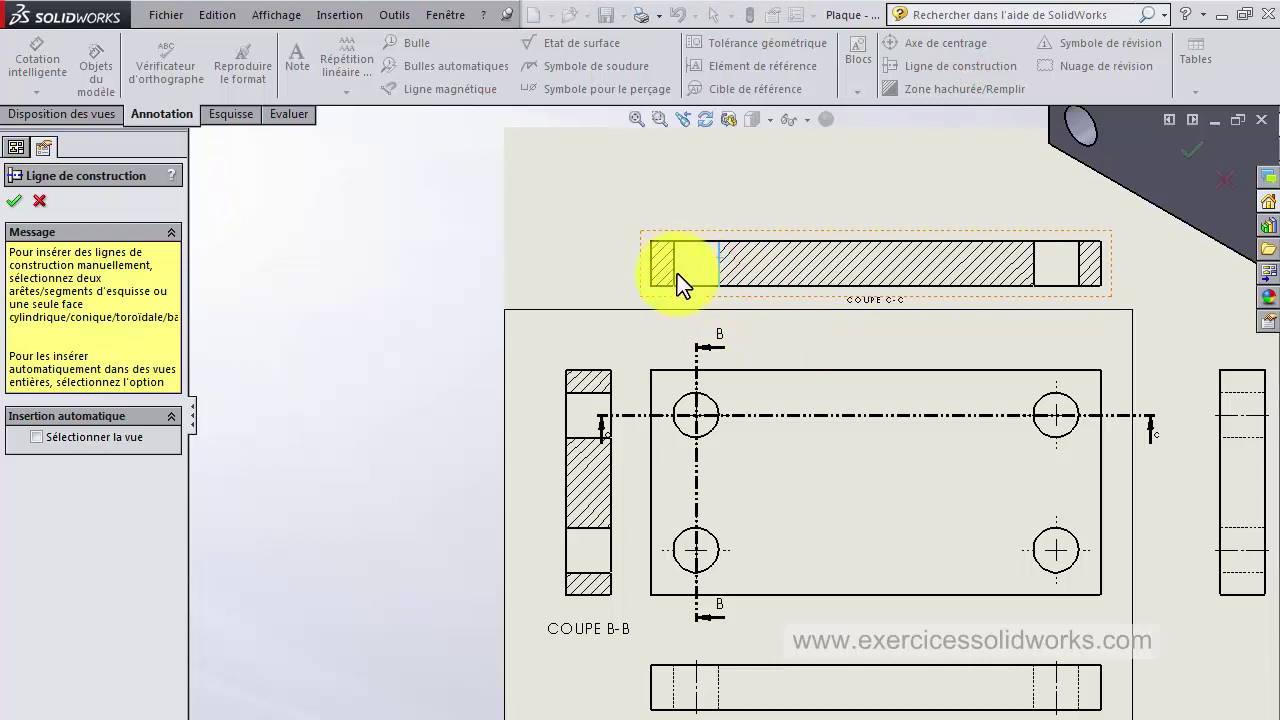
{"action": "left_click", "coordinate": [1035, 273]}
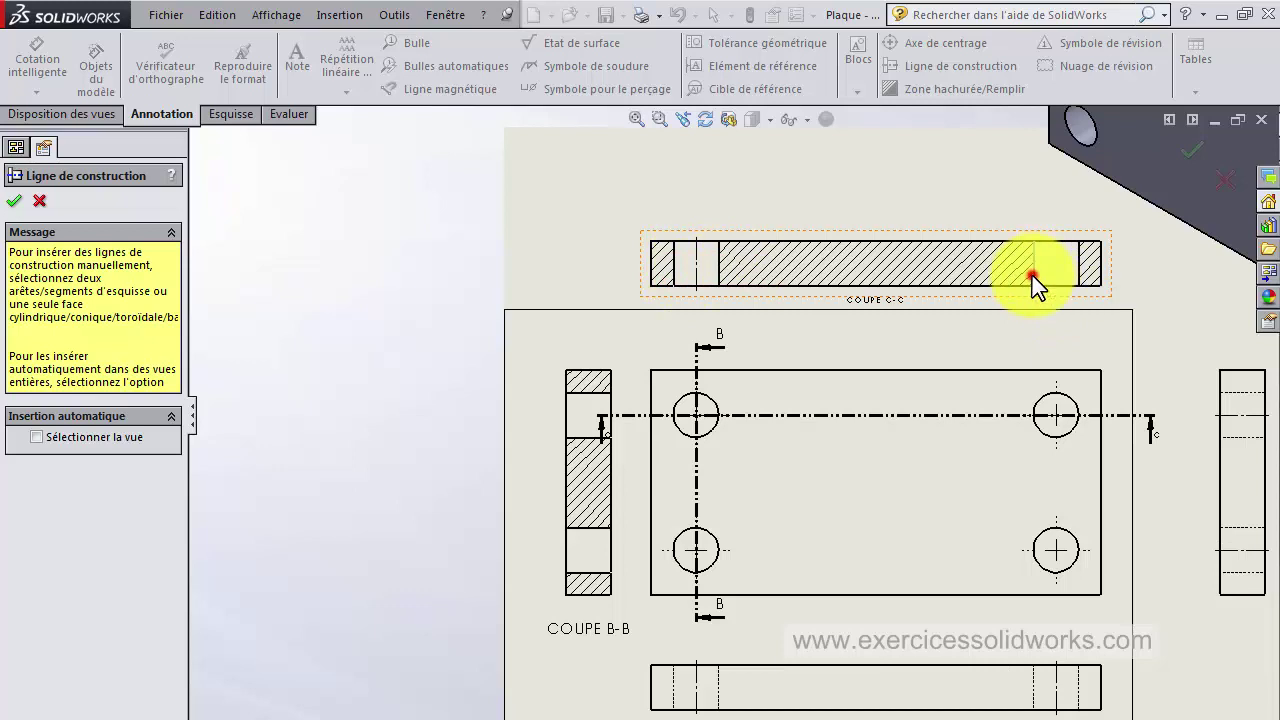
{"action": "left_click", "coordinate": [1080, 270]}
Add centerlines through both holes in section view B-B and close the panel.
{"action": "left_click", "coordinate": [586, 395]}
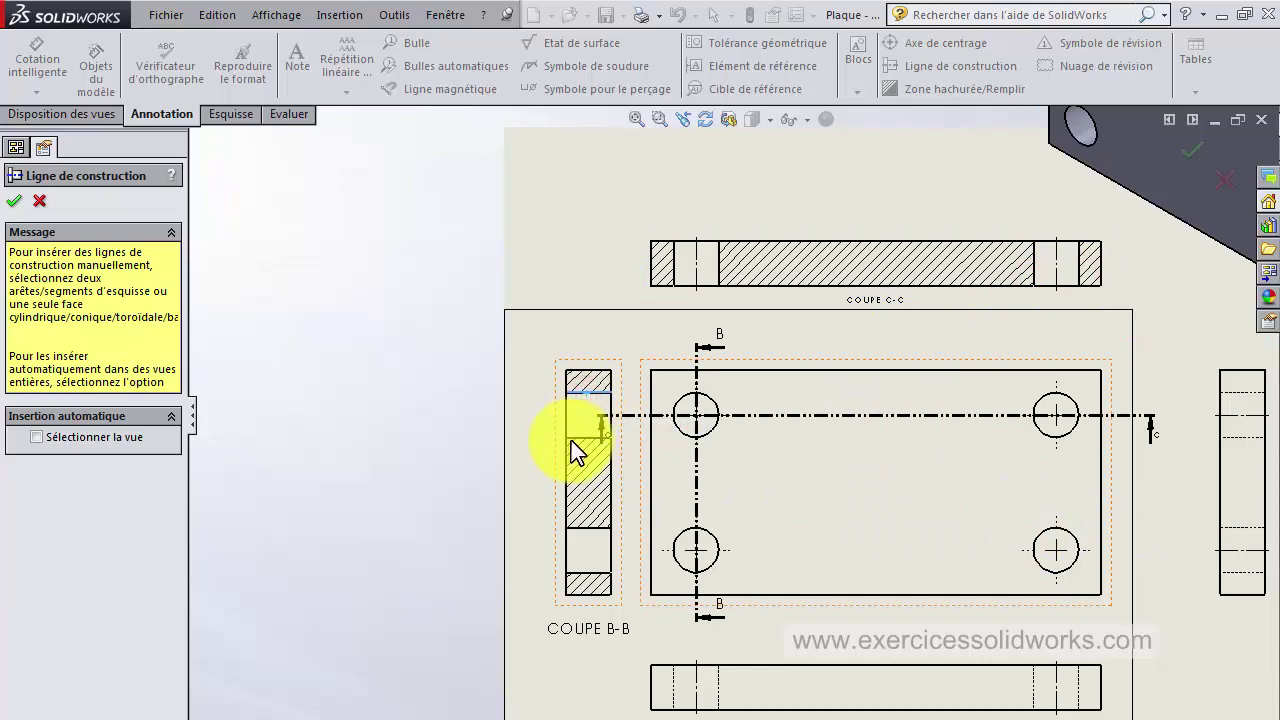
{"action": "left_click", "coordinate": [572, 440]}
{"action": "left_click", "coordinate": [580, 530]}
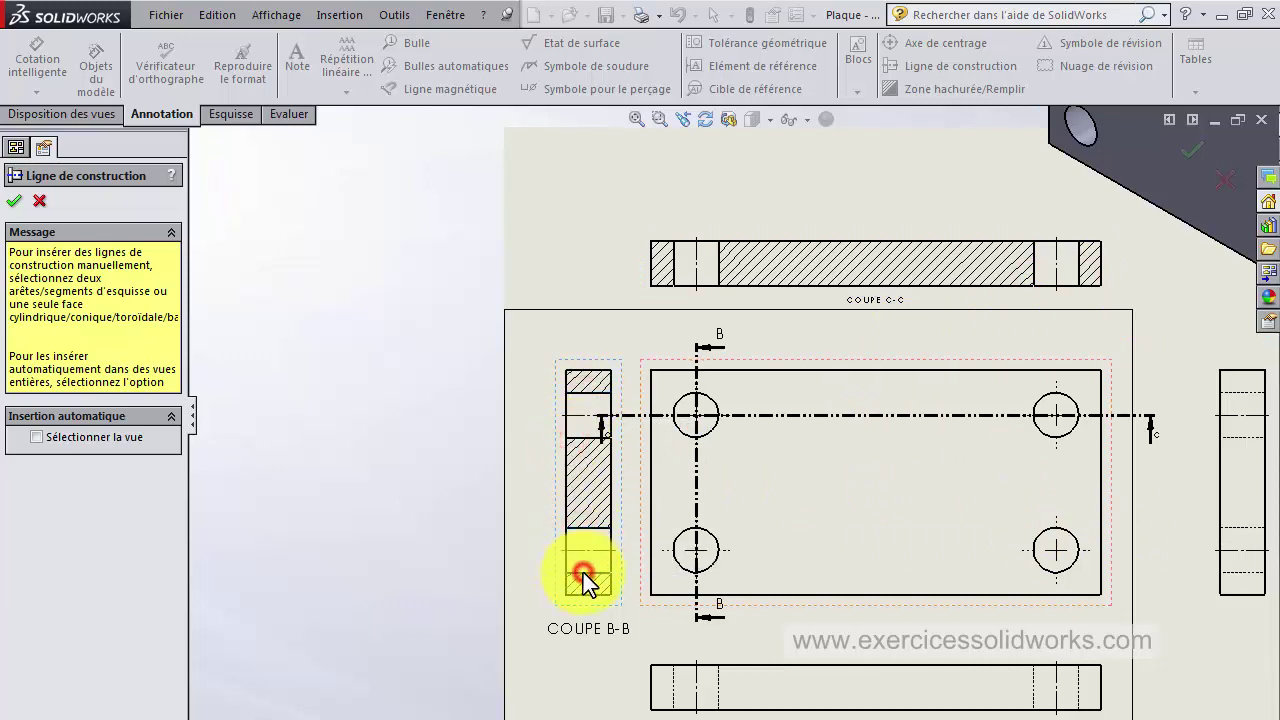
{"action": "scroll", "coordinate": [808, 466], "scroll_direction": "up", "scroll_amount": 2}
{"action": "scroll", "coordinate": [808, 466], "scroll_direction": "up", "scroll_amount": 2}
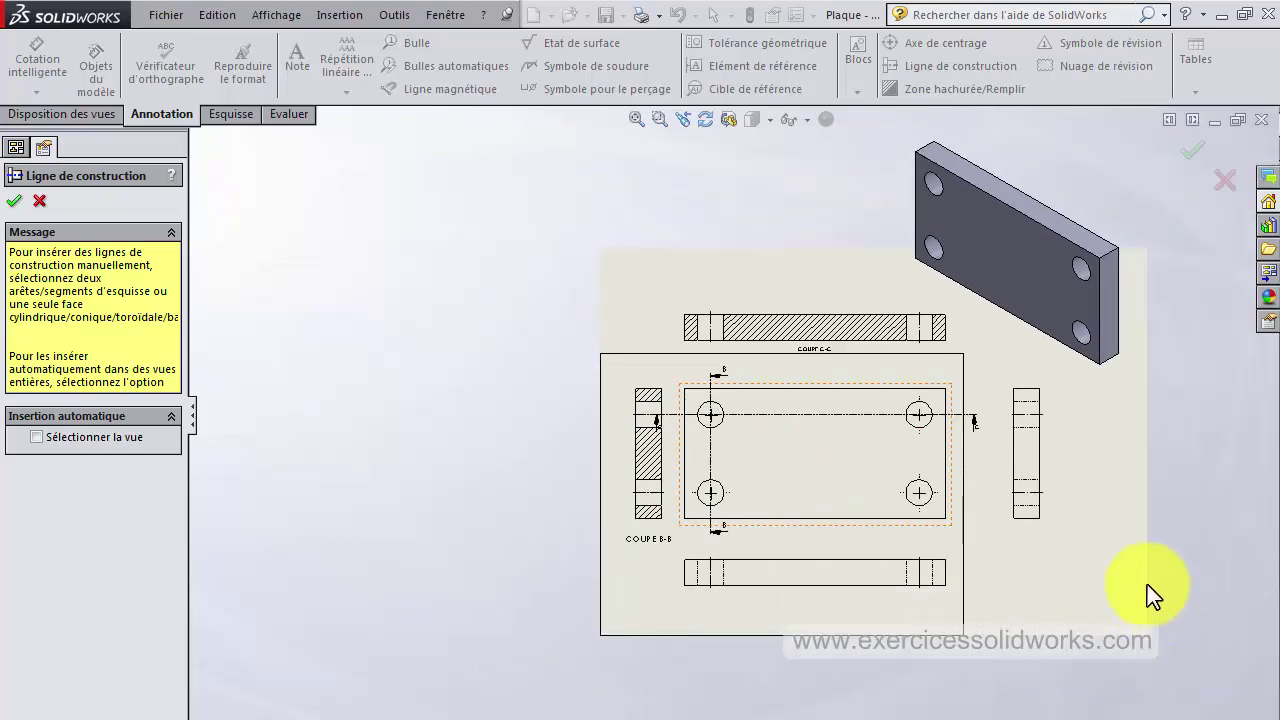
{"action": "scroll", "coordinate": [1141, 514], "scroll_direction": "down", "scroll_amount": 1}
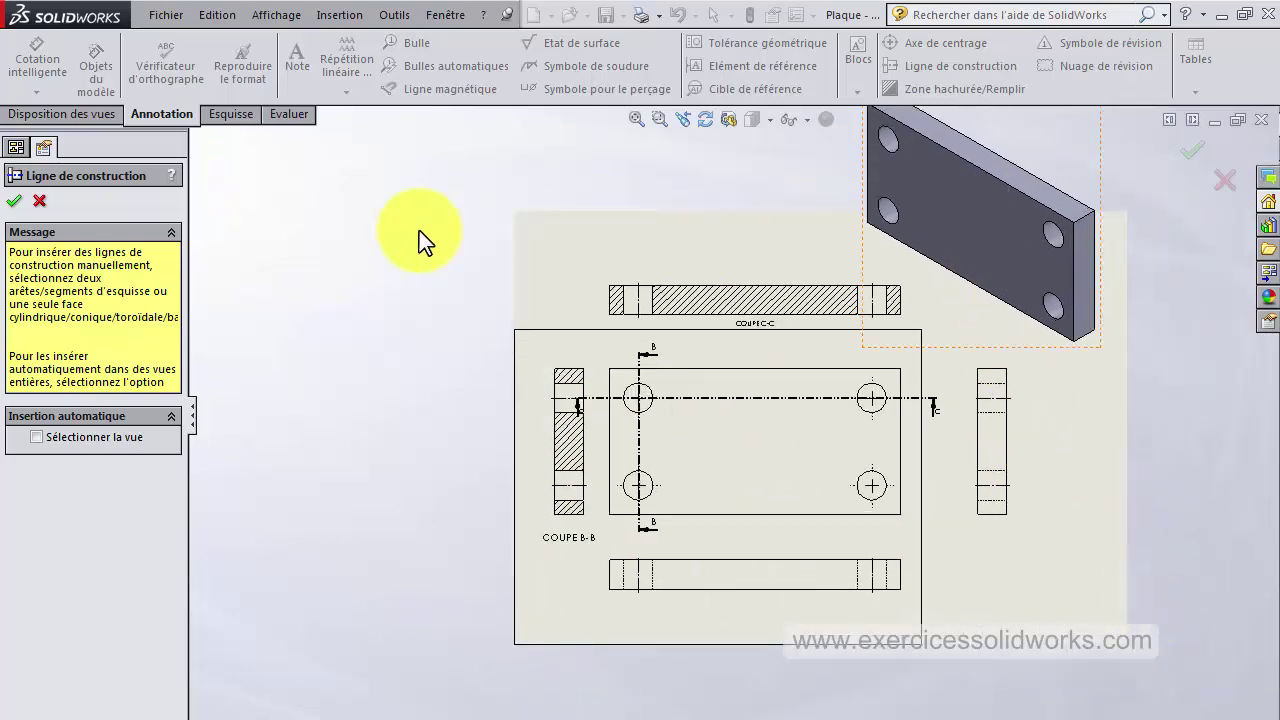
{"action": "left_click", "coordinate": [12, 200]}
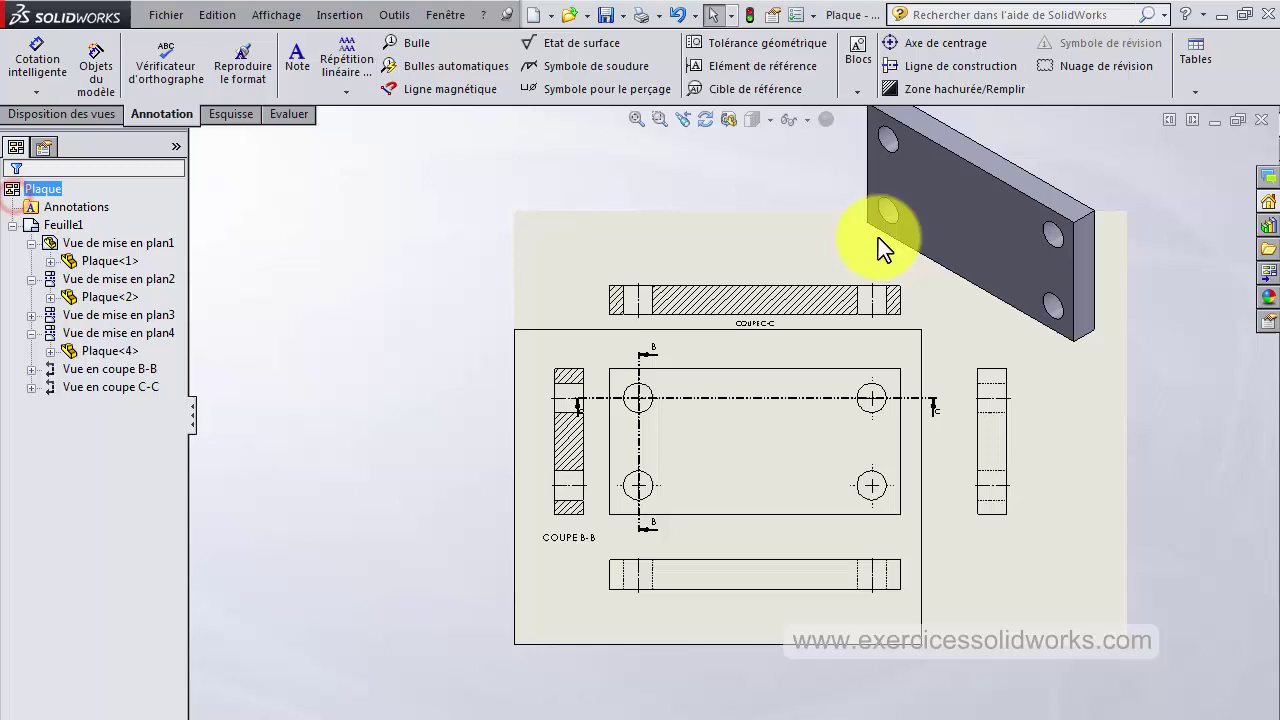
Switch the isometric view to a custom scale of 1:1 and confirm.
{"action": "left_click", "coordinate": [1015, 240]}
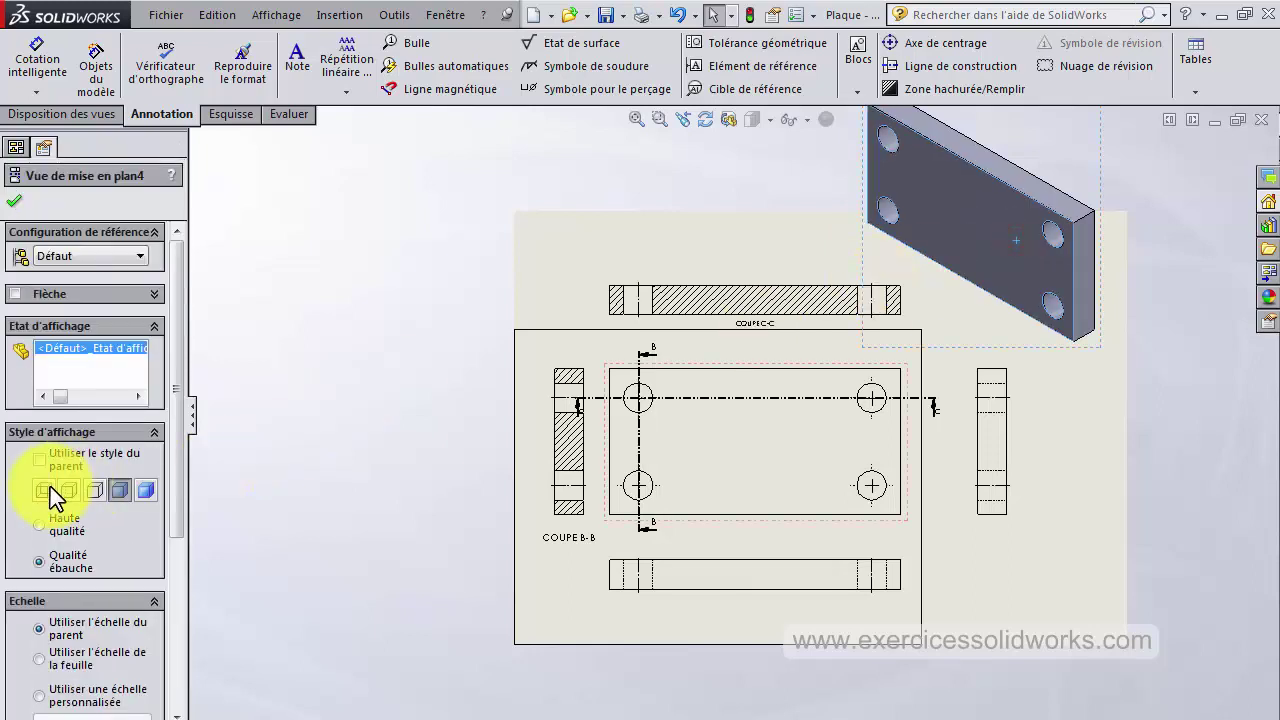
{"action": "scroll", "coordinate": [107, 545], "scroll_direction": "down", "scroll_amount": 3}
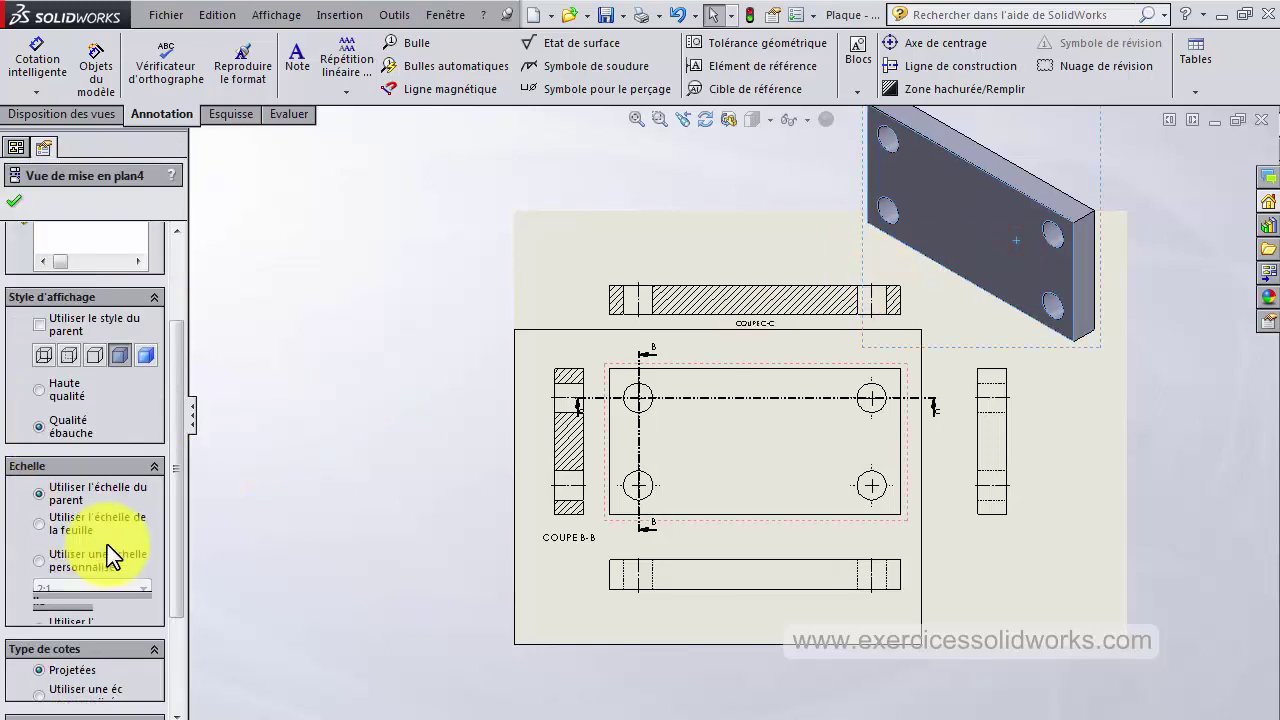
{"action": "scroll", "coordinate": [110, 550], "scroll_direction": "down", "scroll_amount": 3}
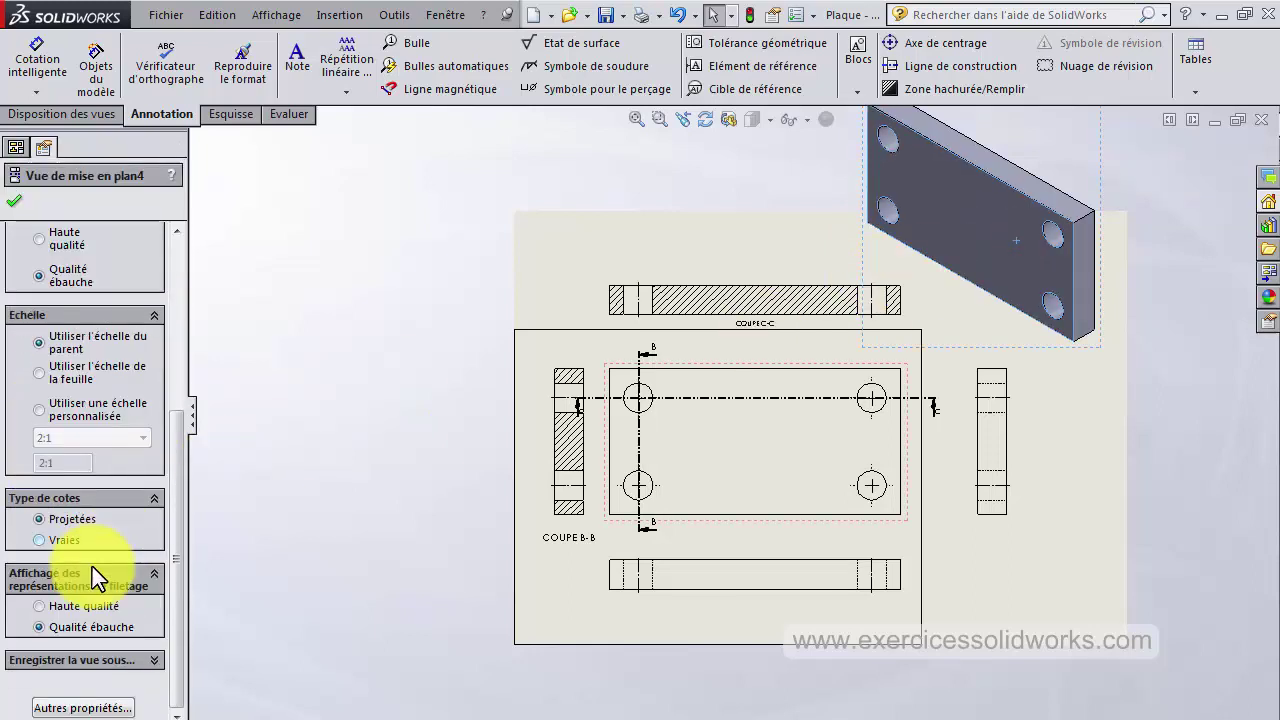
{"action": "left_click", "coordinate": [36, 410]}
{"action": "left_click", "coordinate": [55, 436]}
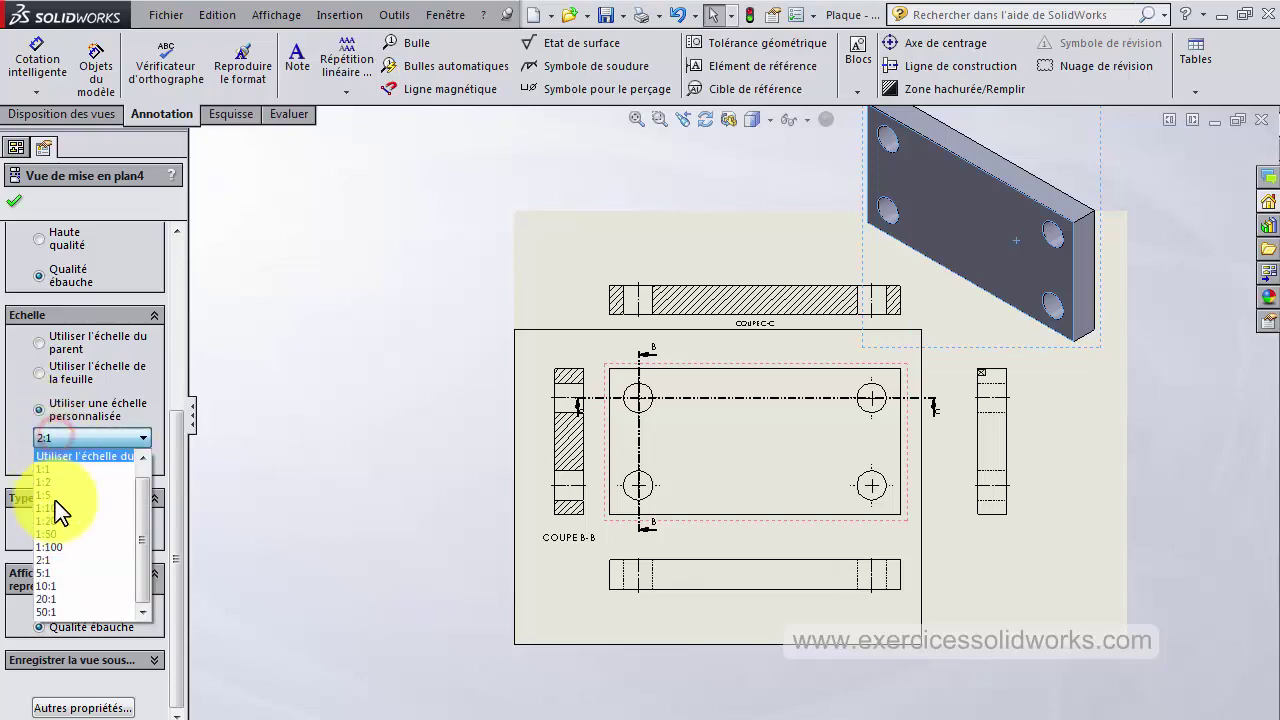
{"action": "left_click", "coordinate": [50, 470]}
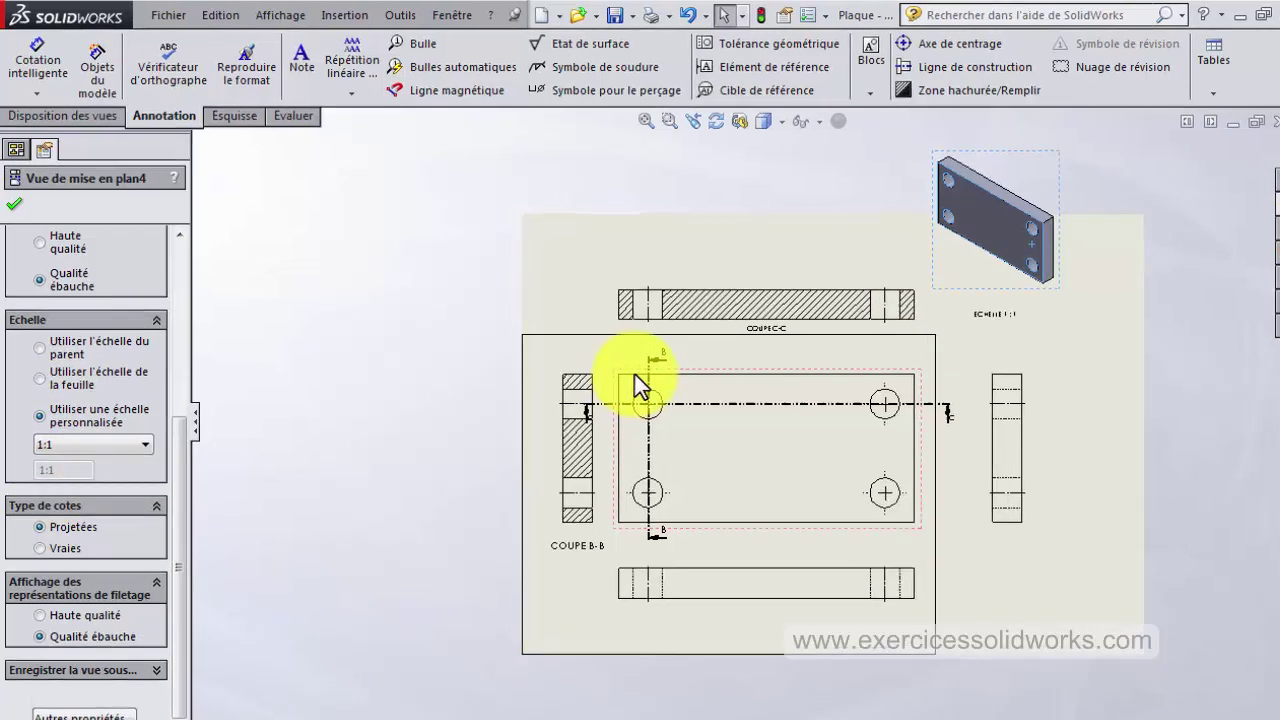
{"action": "left_click", "coordinate": [14, 204]}
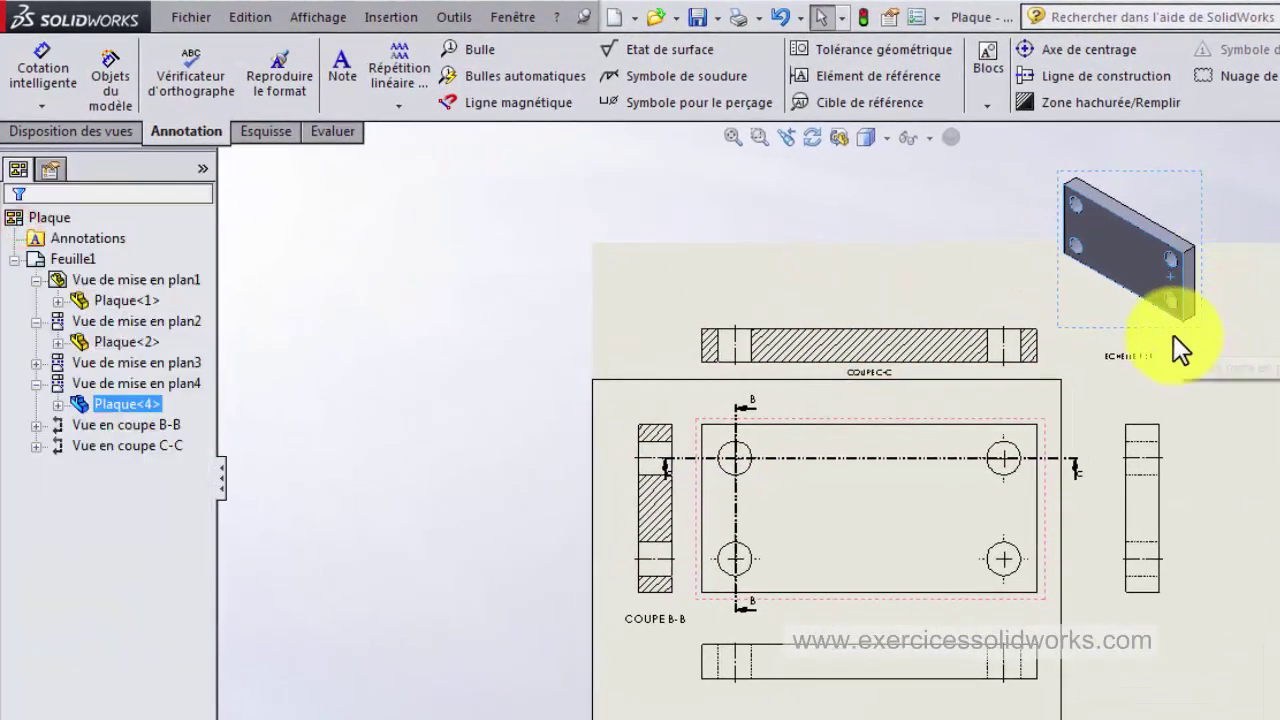
Move the isometric view to the top right and place its ECHELLE 1:1 label beneath it.
{"action": "left_click_drag", "start_coordinate": [1171, 327], "coordinate": [1185, 375]}
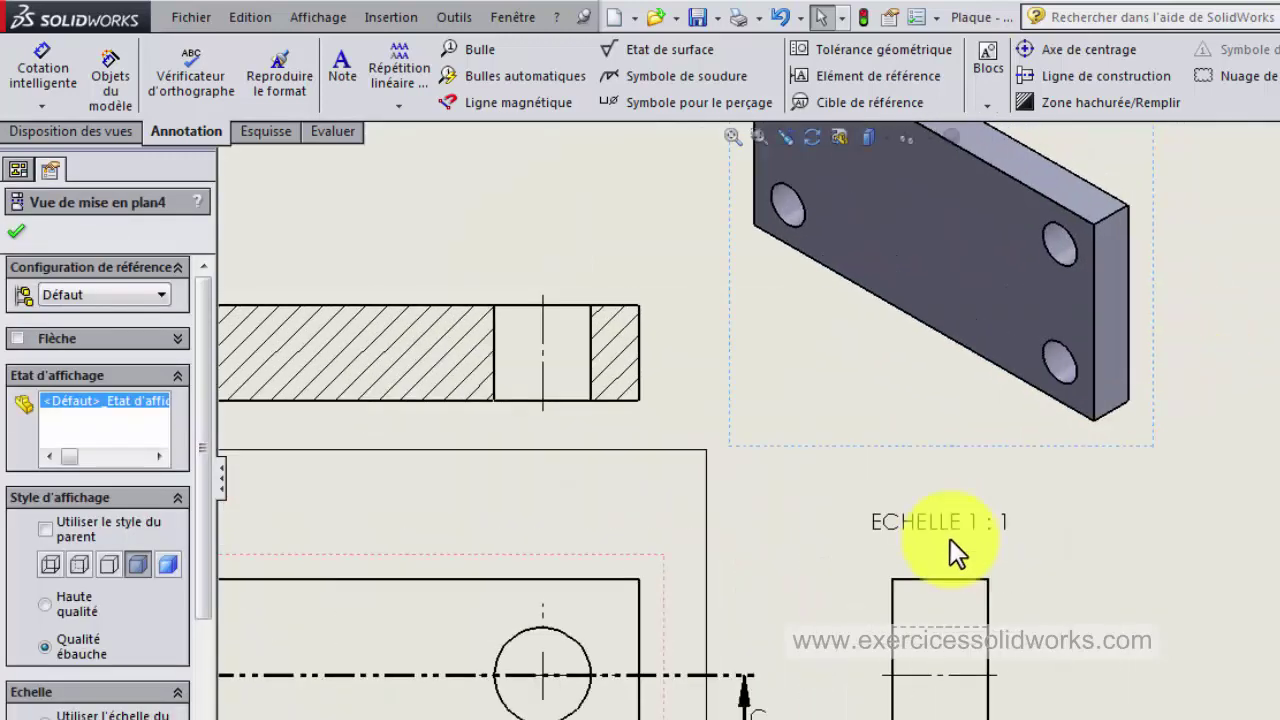
{"action": "left_click", "coordinate": [943, 512]}
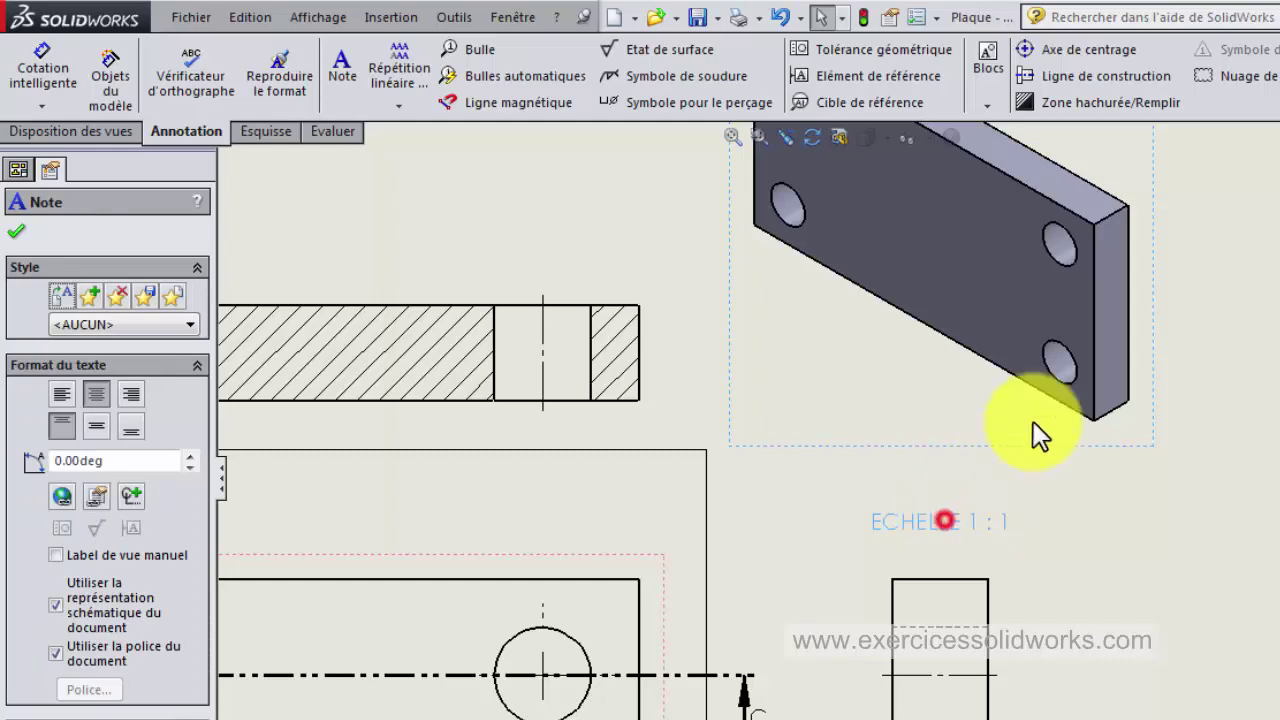
{"action": "left_click_drag", "start_coordinate": [944, 519], "coordinate": [879, 357]}
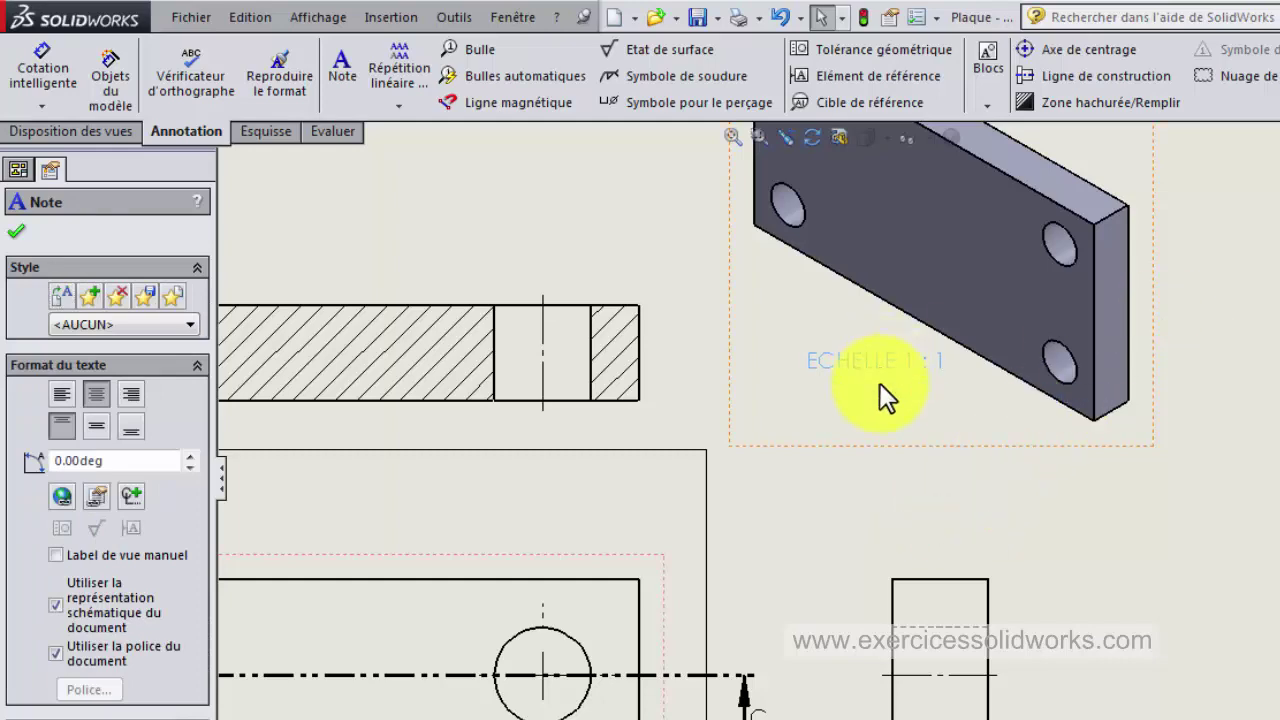
{"action": "scroll", "coordinate": [879, 383], "scroll_direction": "up", "scroll_amount": 3}
{"action": "scroll", "coordinate": [879, 382], "scroll_direction": "up", "scroll_amount": 2}
{"action": "scroll", "coordinate": [685, 468], "scroll_direction": "up", "scroll_amount": 2}
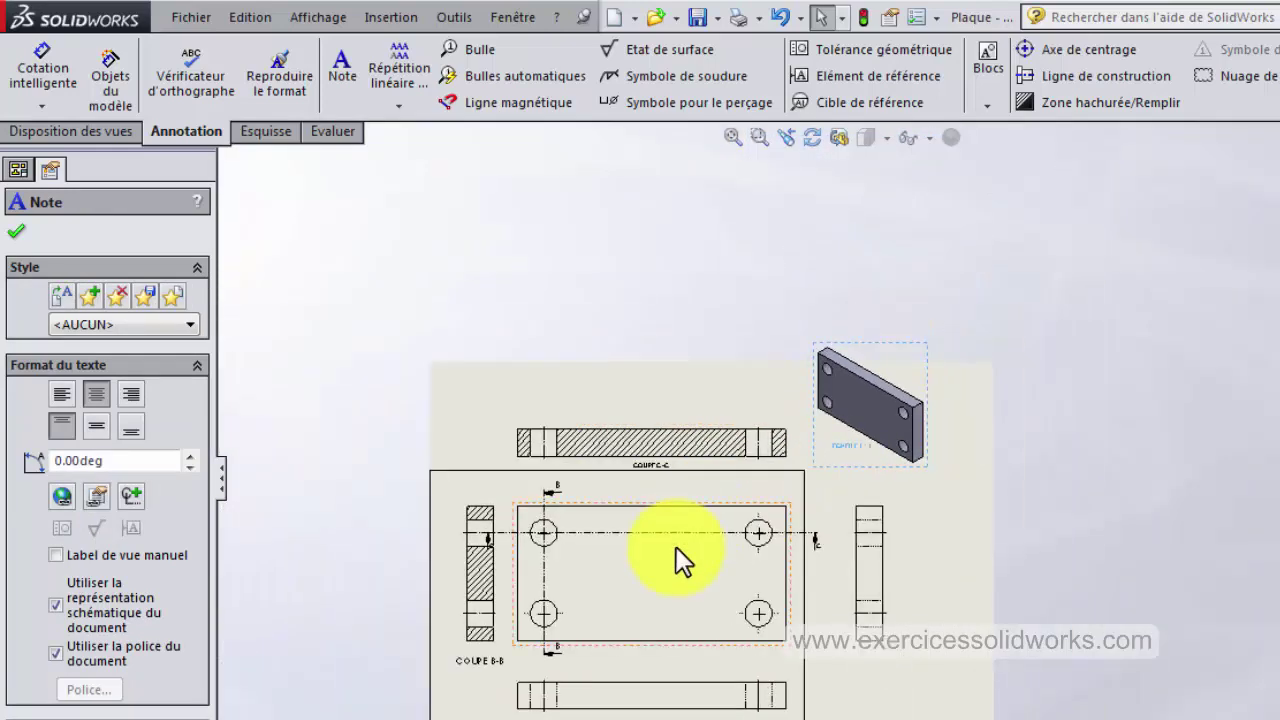
Clear the selection, fit the whole sheet in the window, and bring up the Fichier menu.
{"action": "left_click", "coordinate": [849, 466]}
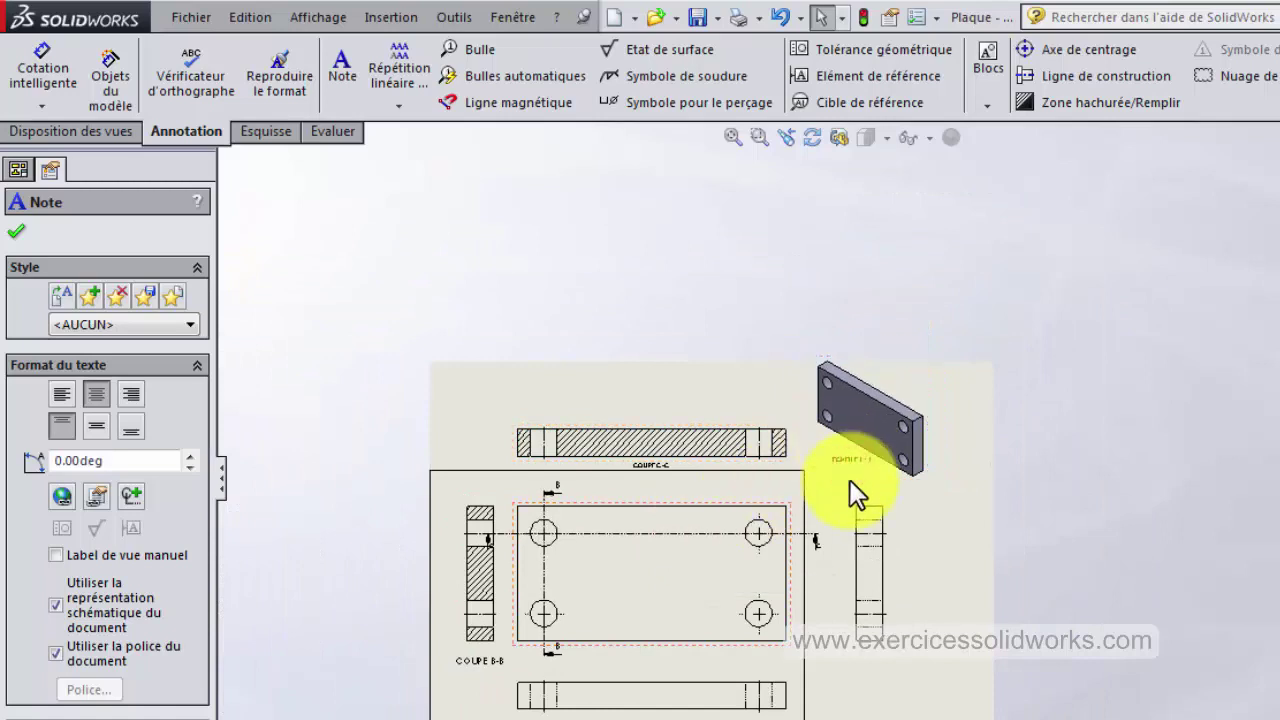
{"action": "left_click", "coordinate": [884, 695]}
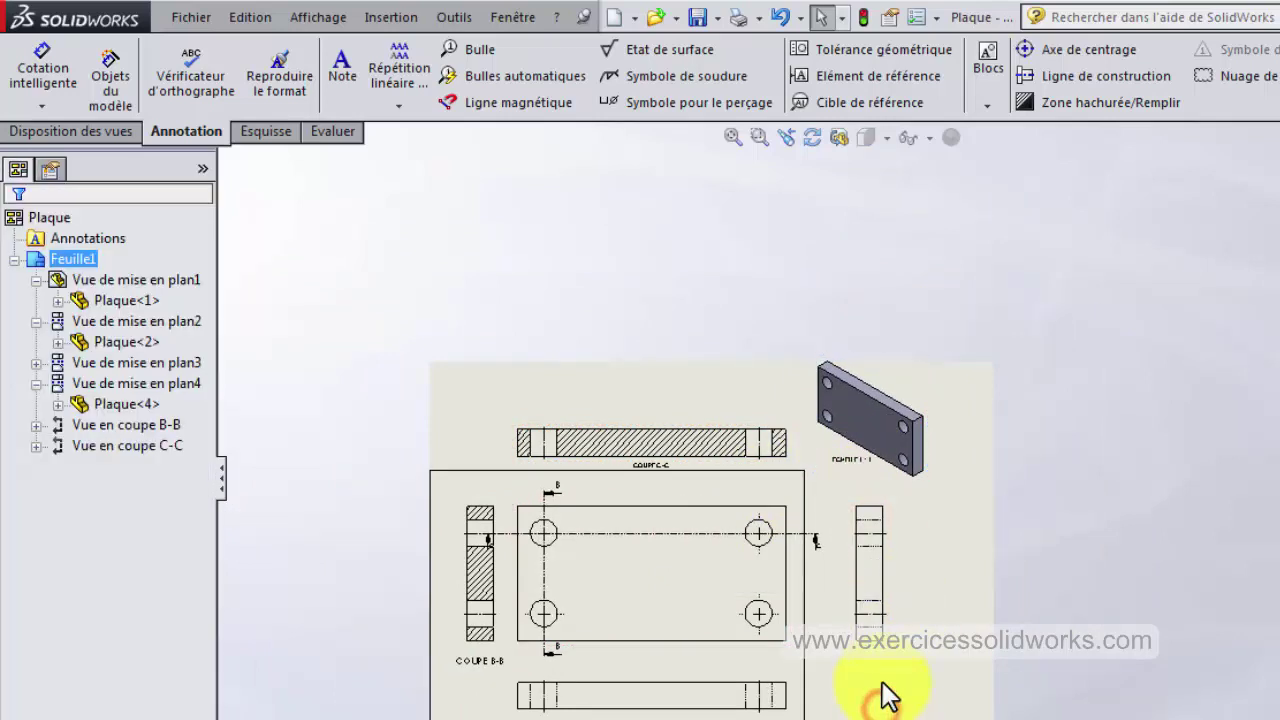
{"action": "left_click", "coordinate": [915, 472]}
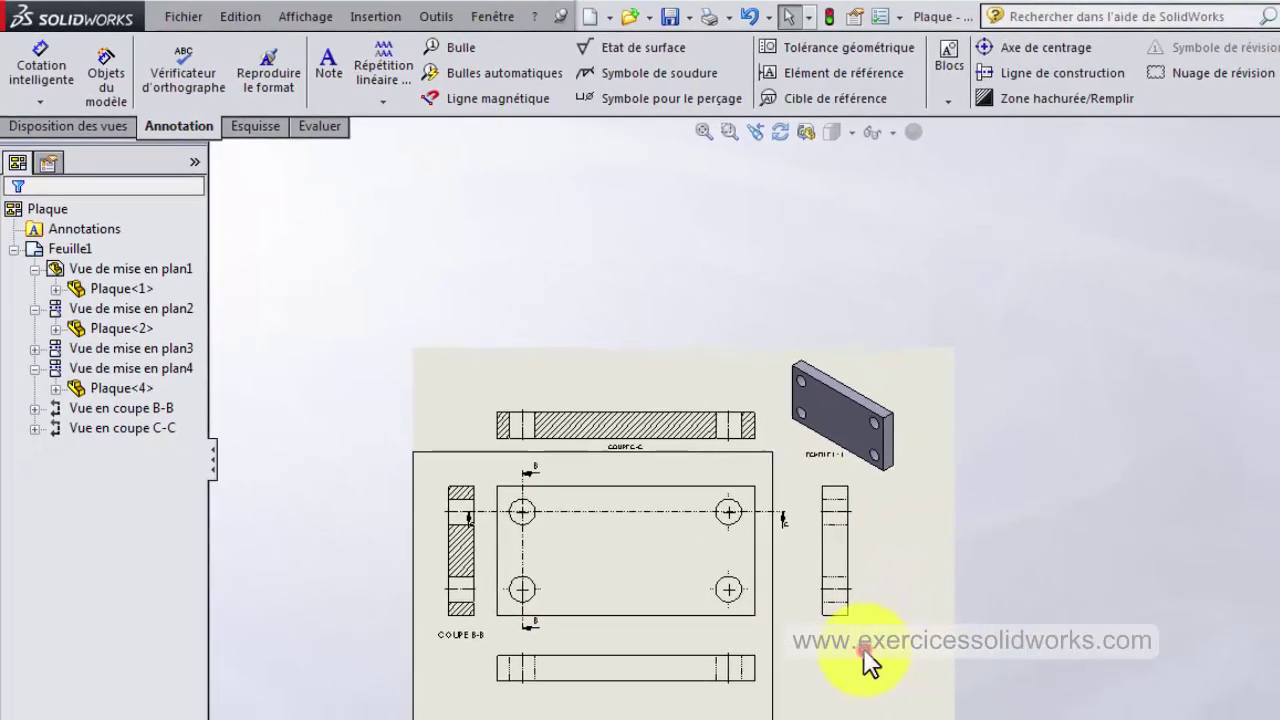
{"action": "left_click", "coordinate": [865, 660]}
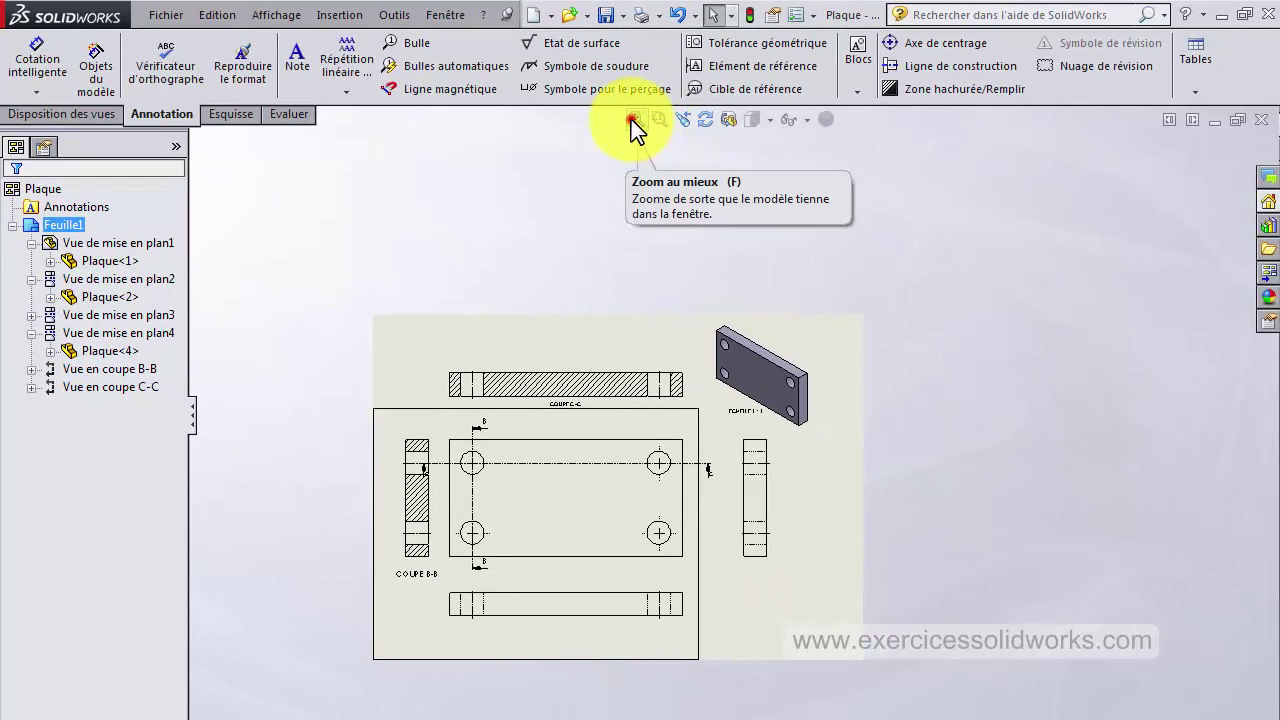
{"action": "left_click", "coordinate": [632, 121]}
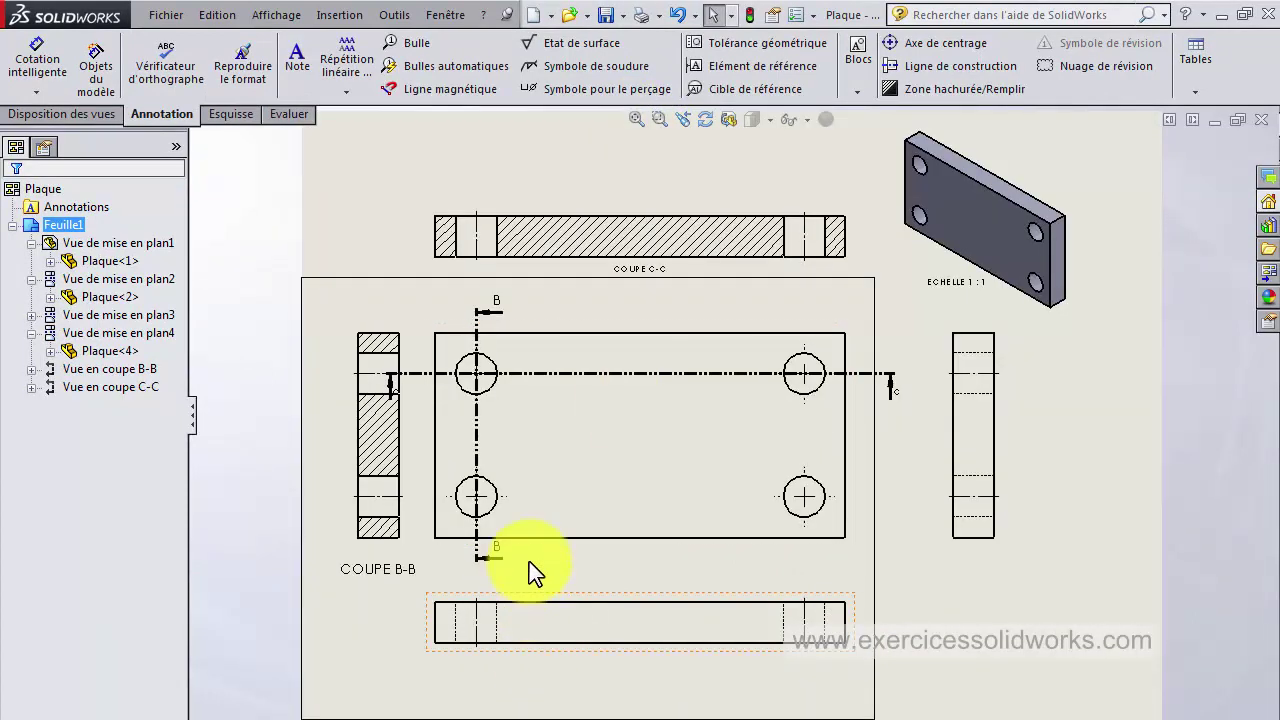
{"action": "left_click", "coordinate": [162, 15]}
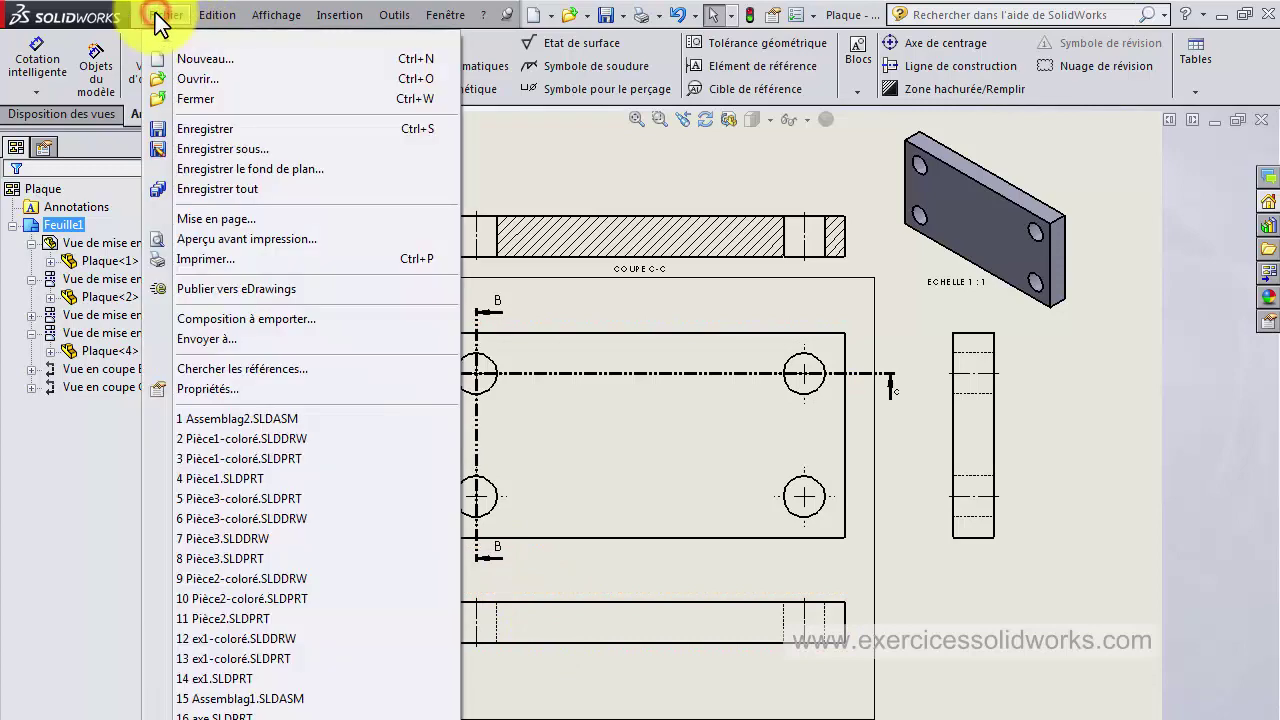
Start Save As for Plaque.SLDDRW, select its extension, and list the available file types.
{"action": "left_click", "coordinate": [194, 130]}
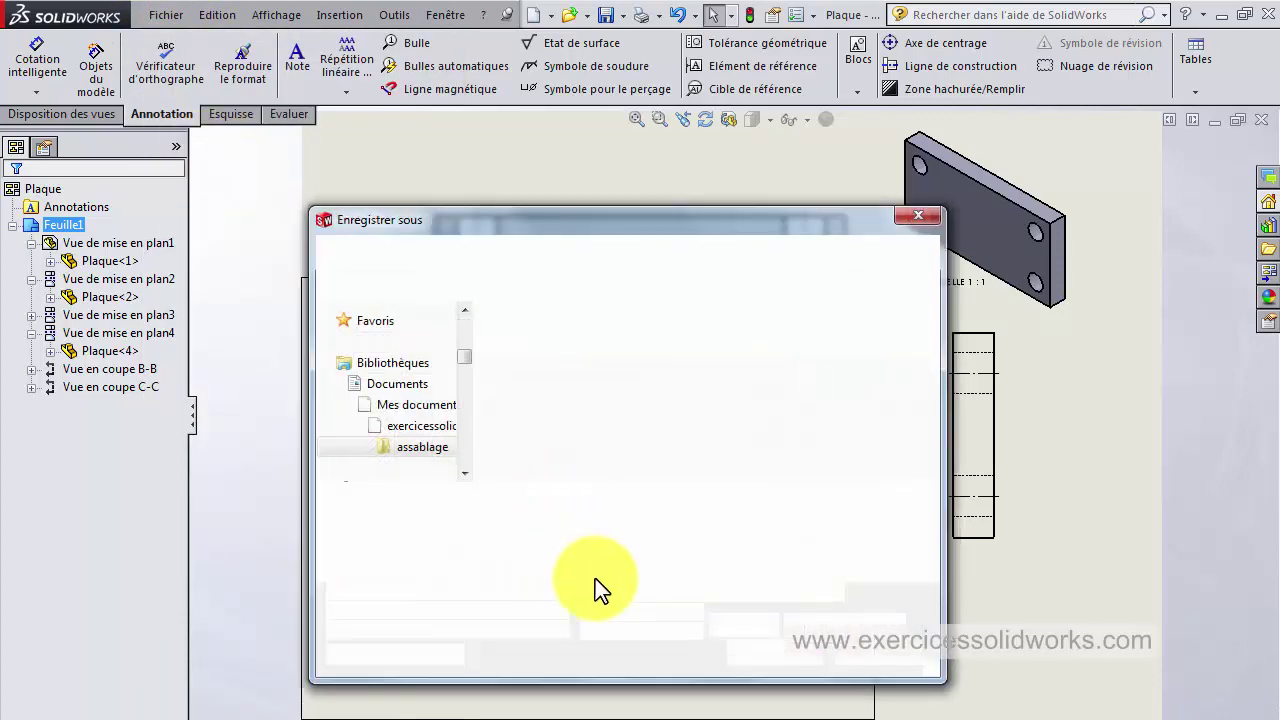
{"action": "left_click_drag", "start_coordinate": [575, 504], "coordinate": [463, 503]}
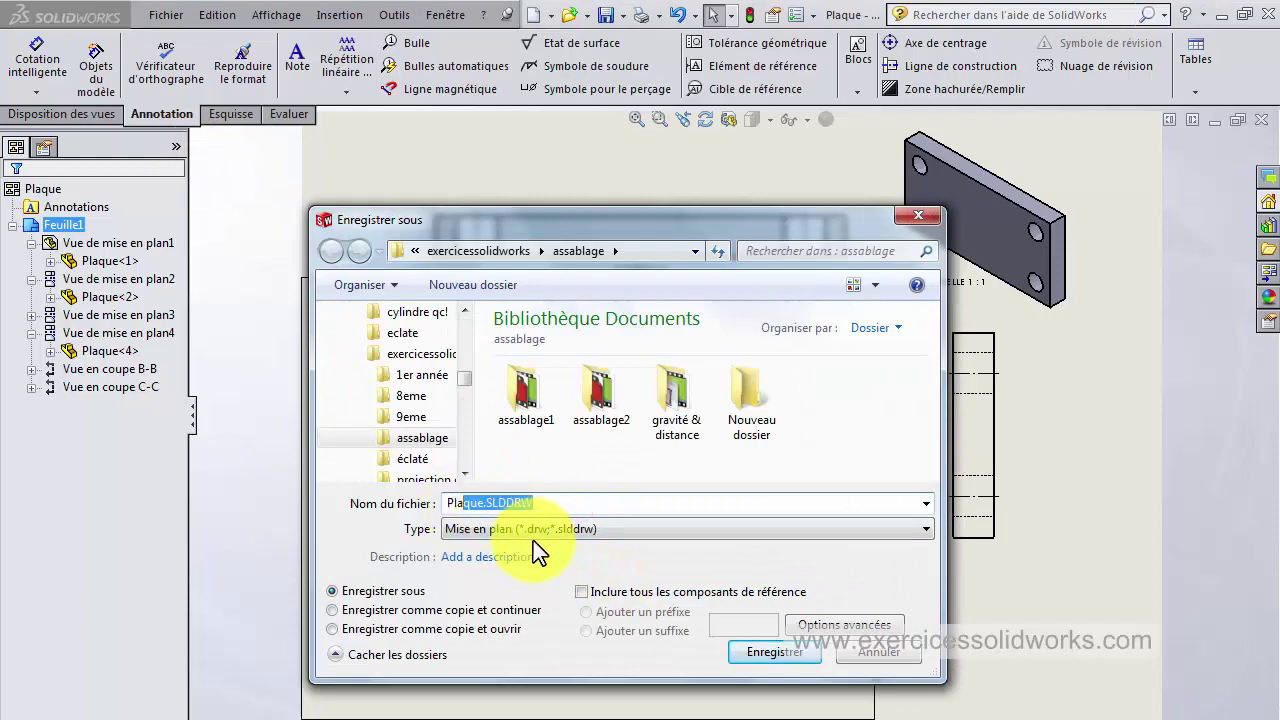
{"action": "left_click", "coordinate": [533, 537]}
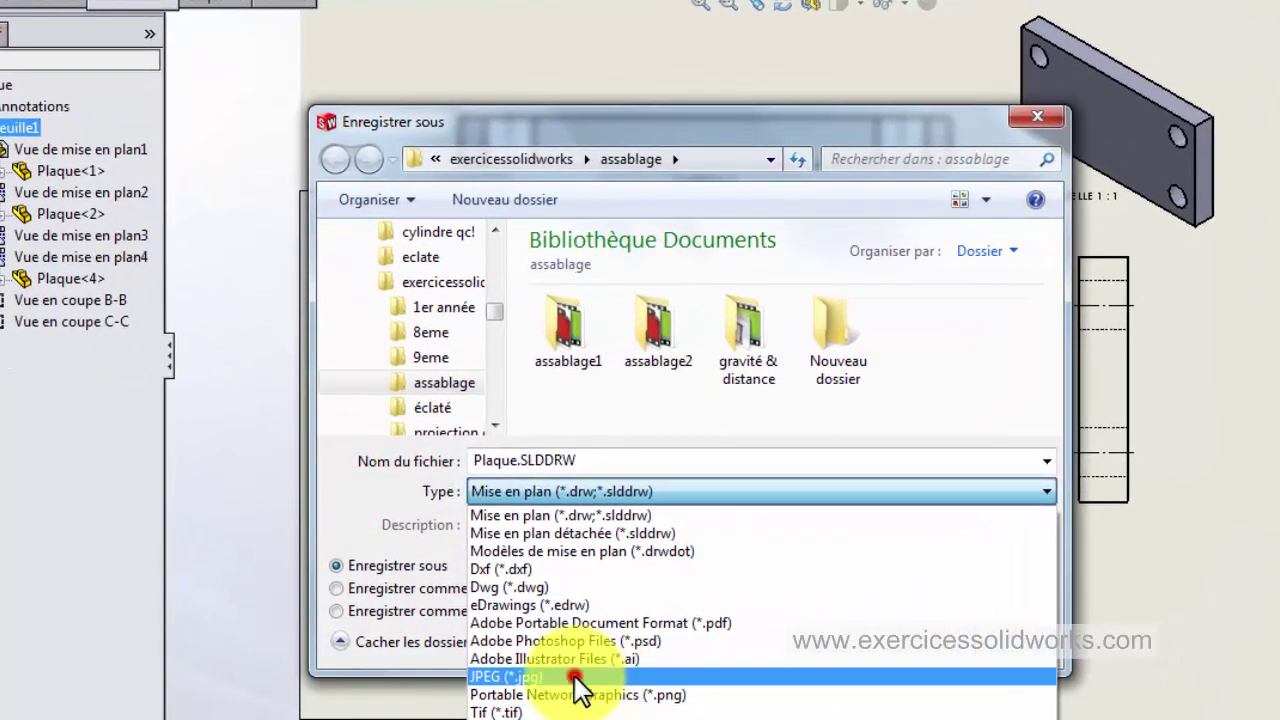
Save the drawing as JPEG 'Plaque en coupe.JPG' in projection orthogonale 2, opening it afterward.
{"action": "left_click", "coordinate": [579, 680]}
{"action": "left_click", "coordinate": [522, 160]}
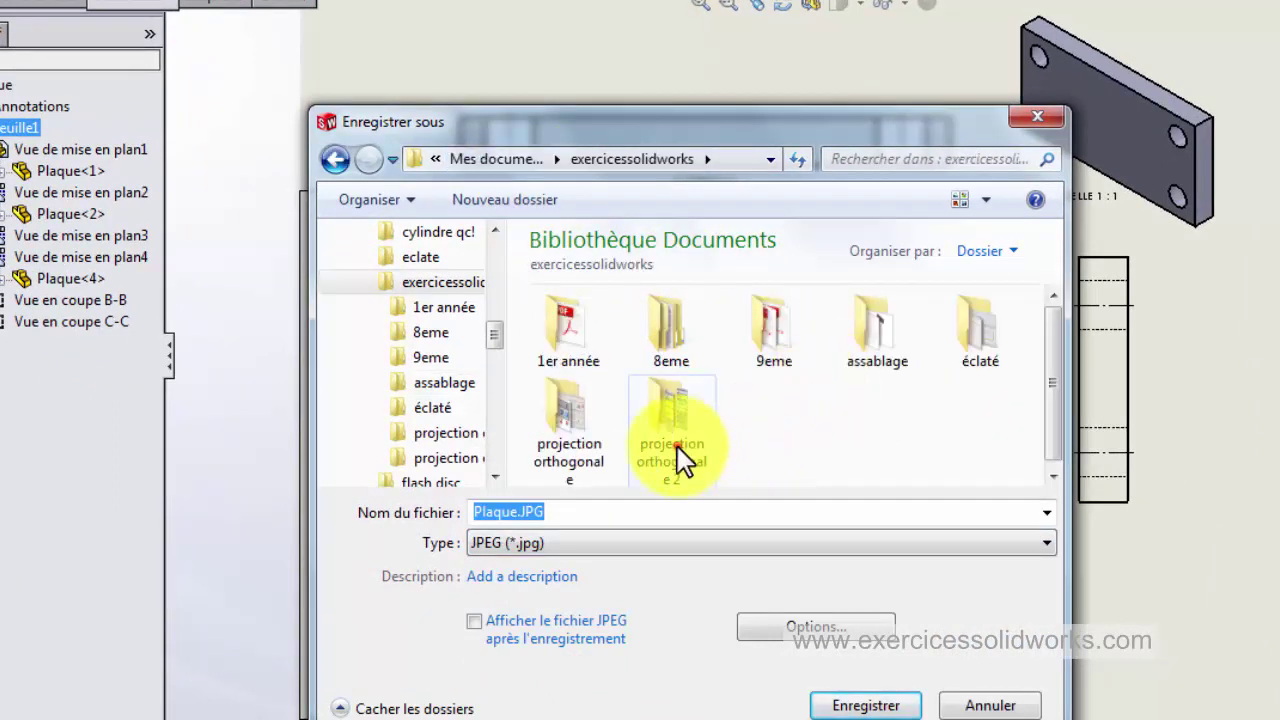
{"action": "double_click", "coordinate": [677, 446]}
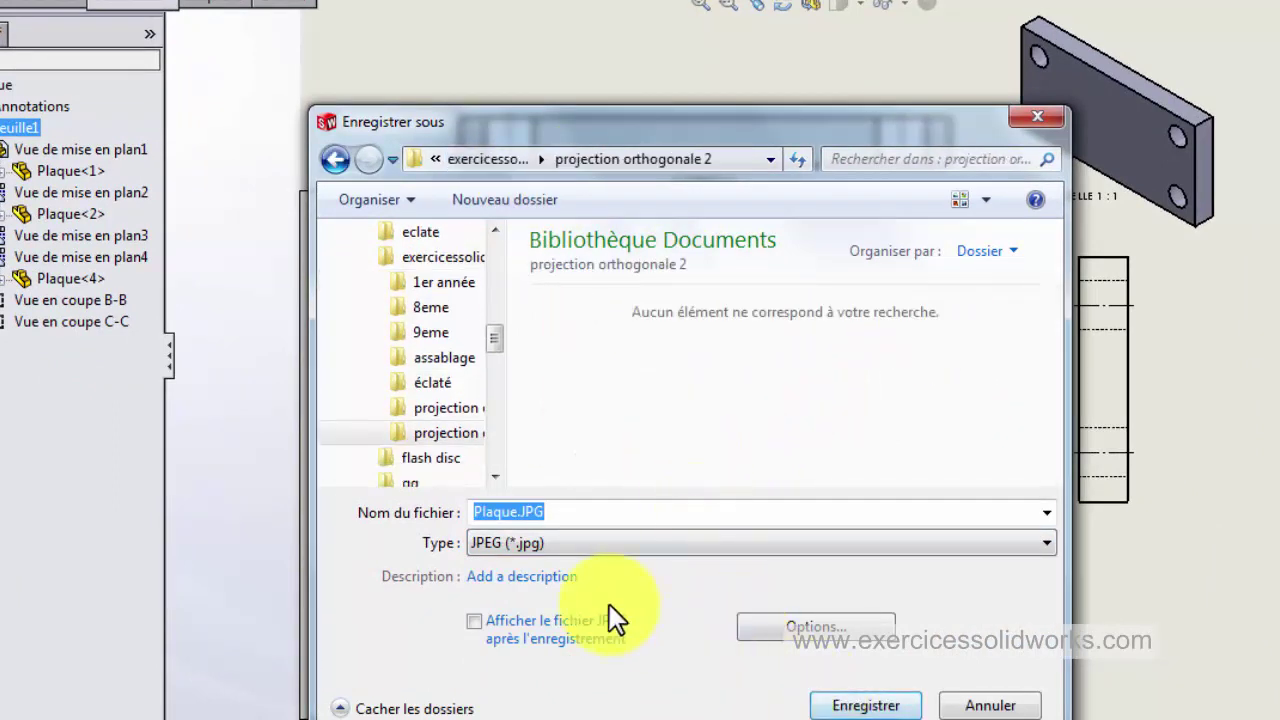
{"action": "left_click", "coordinate": [511, 511]}
{"action": "left_click", "coordinate": [511, 505]}
{"action": "type", "text": "en"}
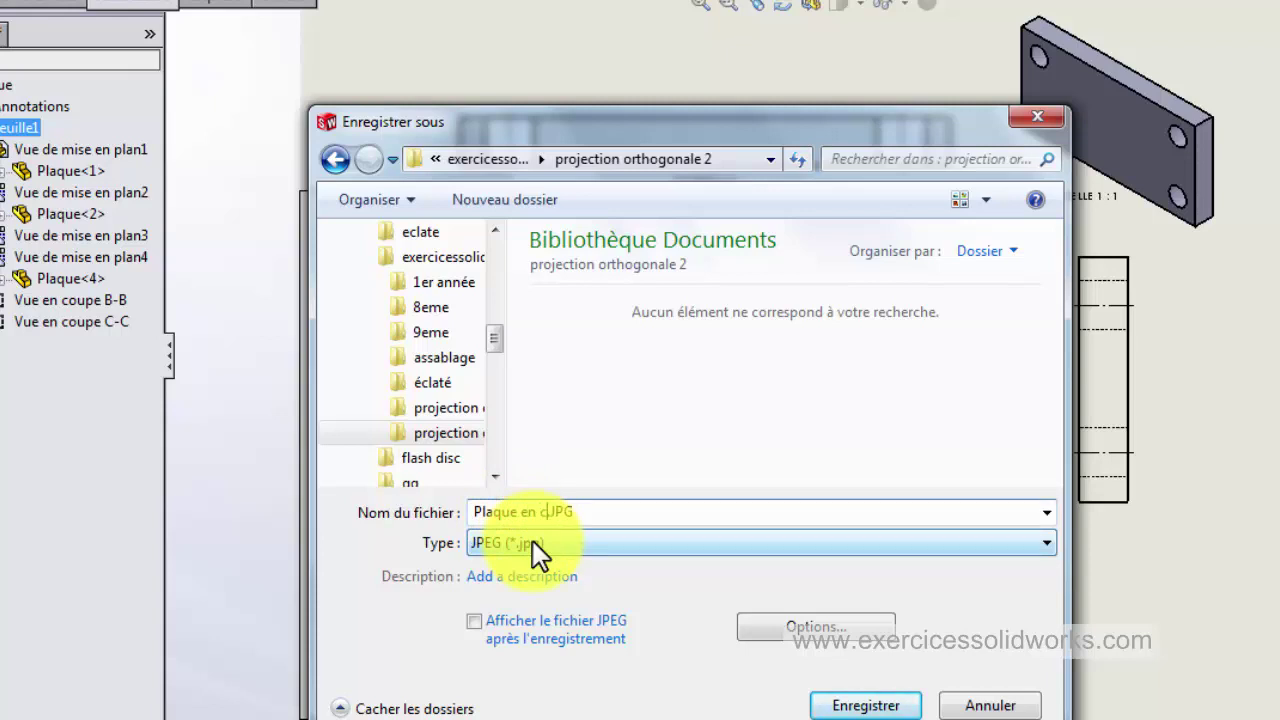
{"action": "type", "text": "coupe"}
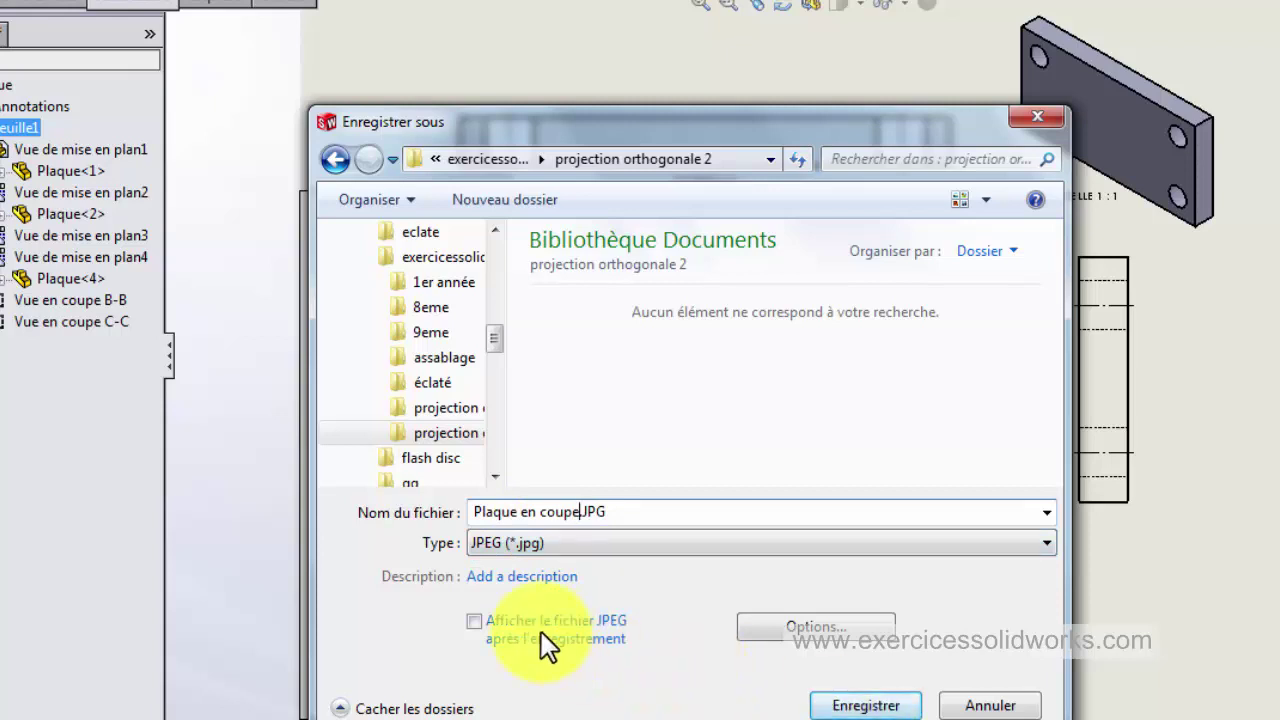
{"action": "left_click", "coordinate": [478, 622]}
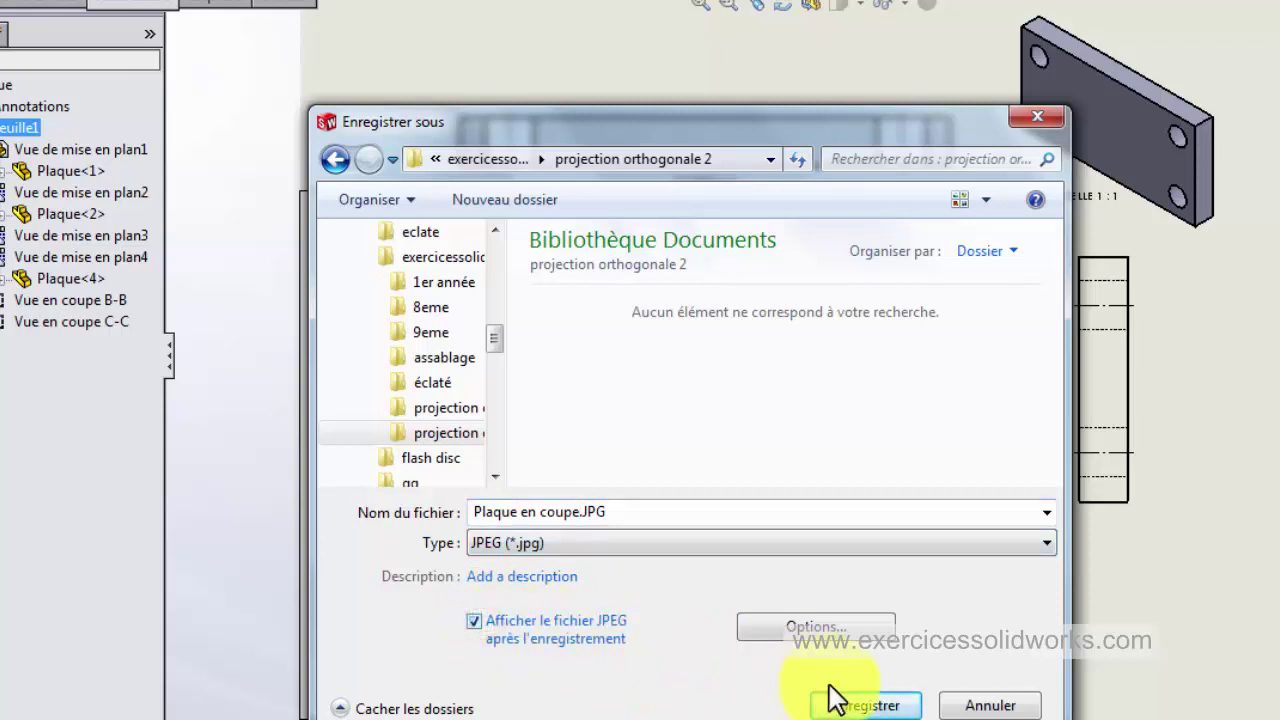
{"action": "left_click", "coordinate": [866, 708]}
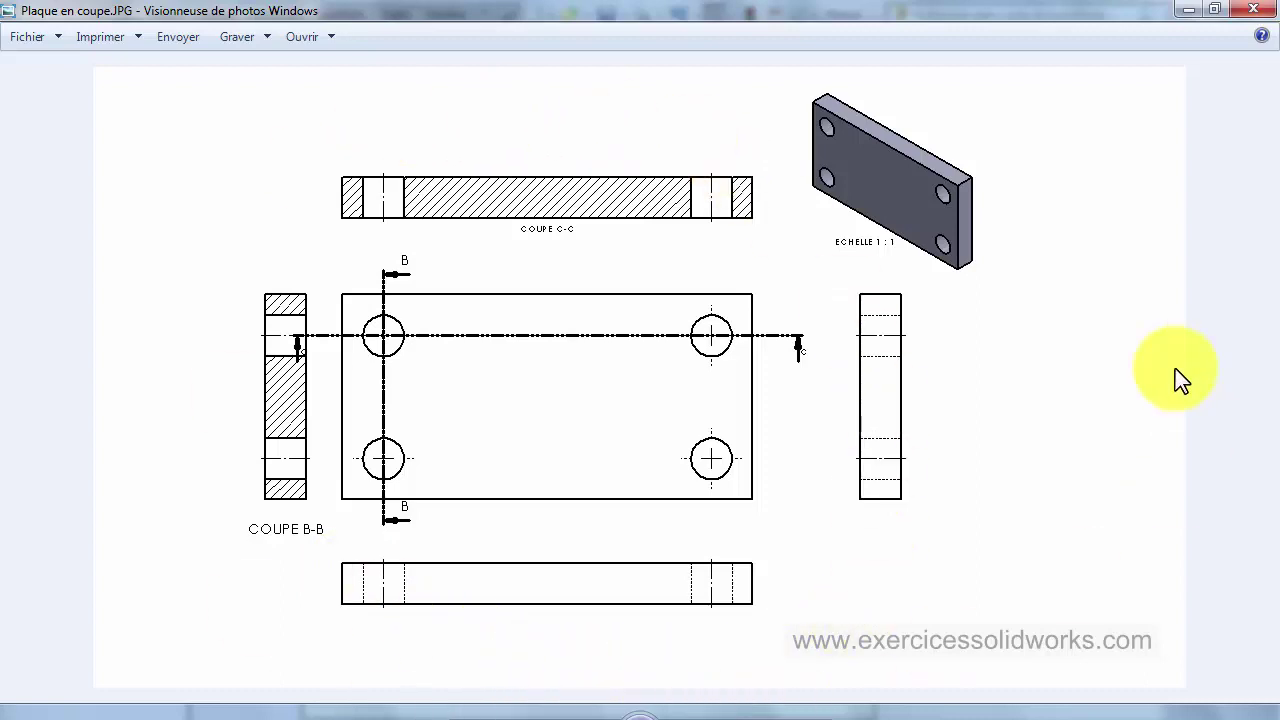
Restore the Photo Viewer window showing Plaque en coupe.JPG, then close it.
{"action": "double_click", "coordinate": [663, 5]}
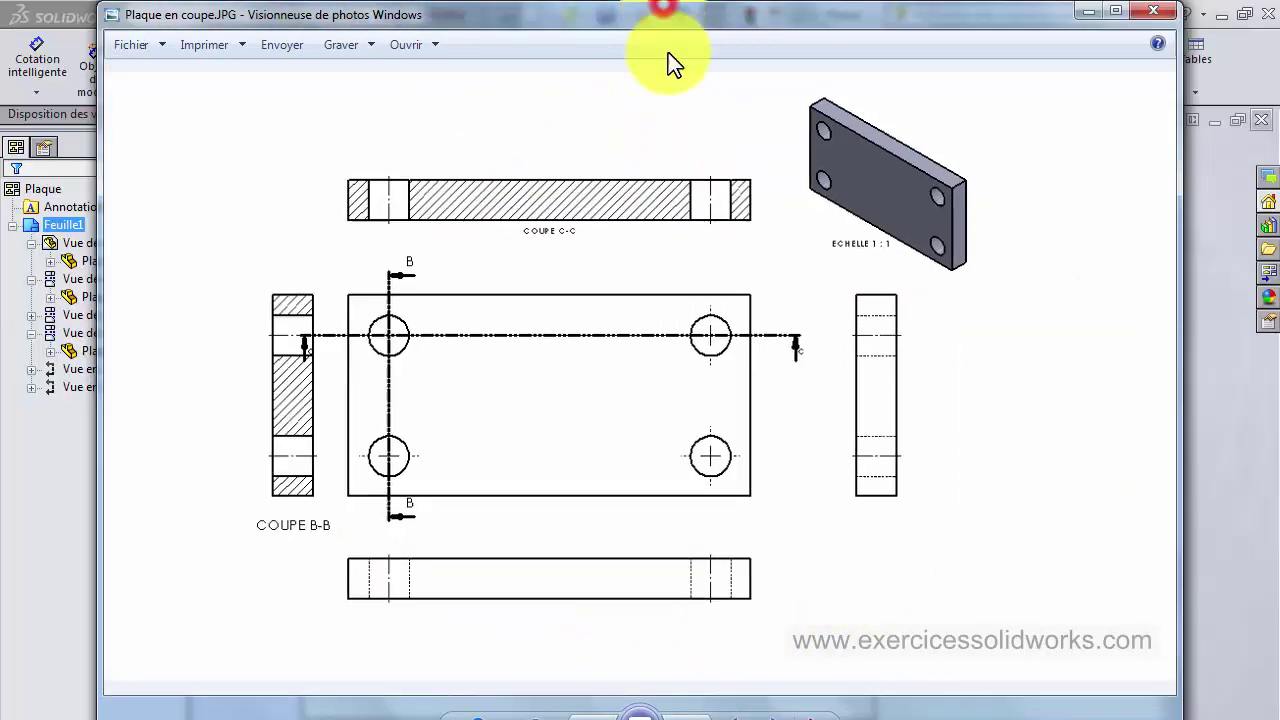
{"action": "left_click_drag", "start_coordinate": [668, 32], "coordinate": [666, 30]}
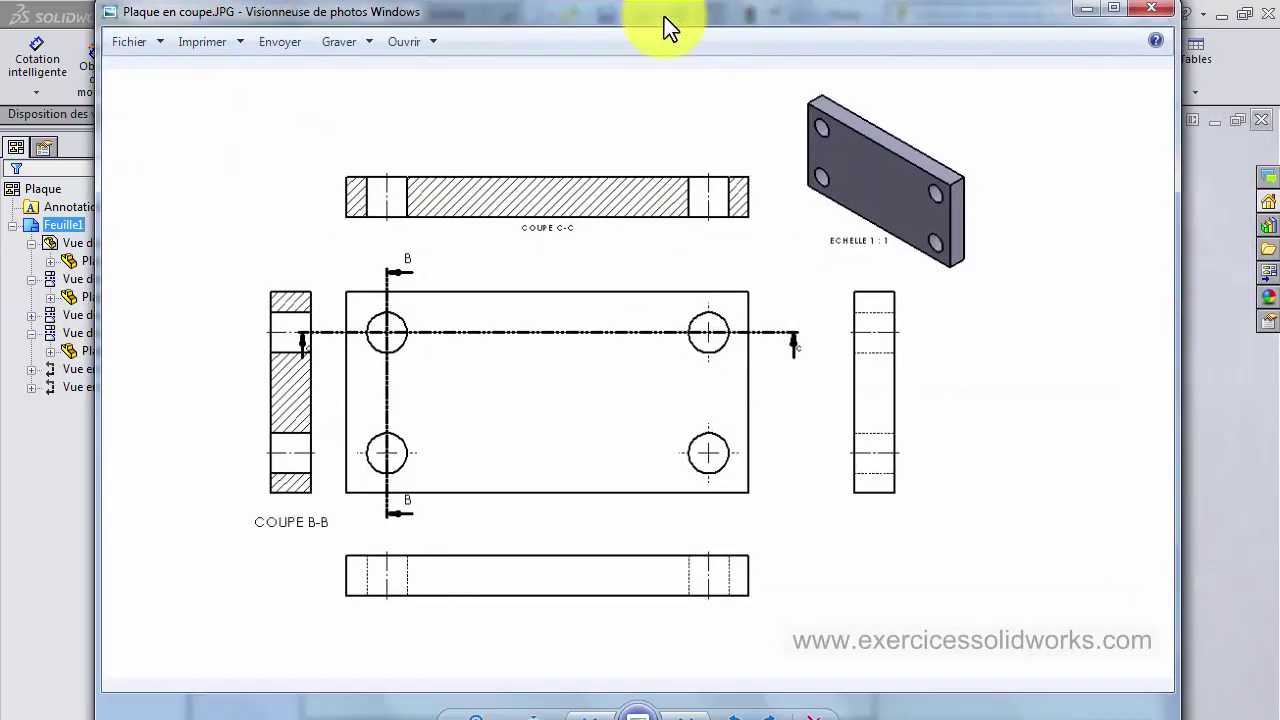
{"action": "left_click", "coordinate": [1166, 12]}
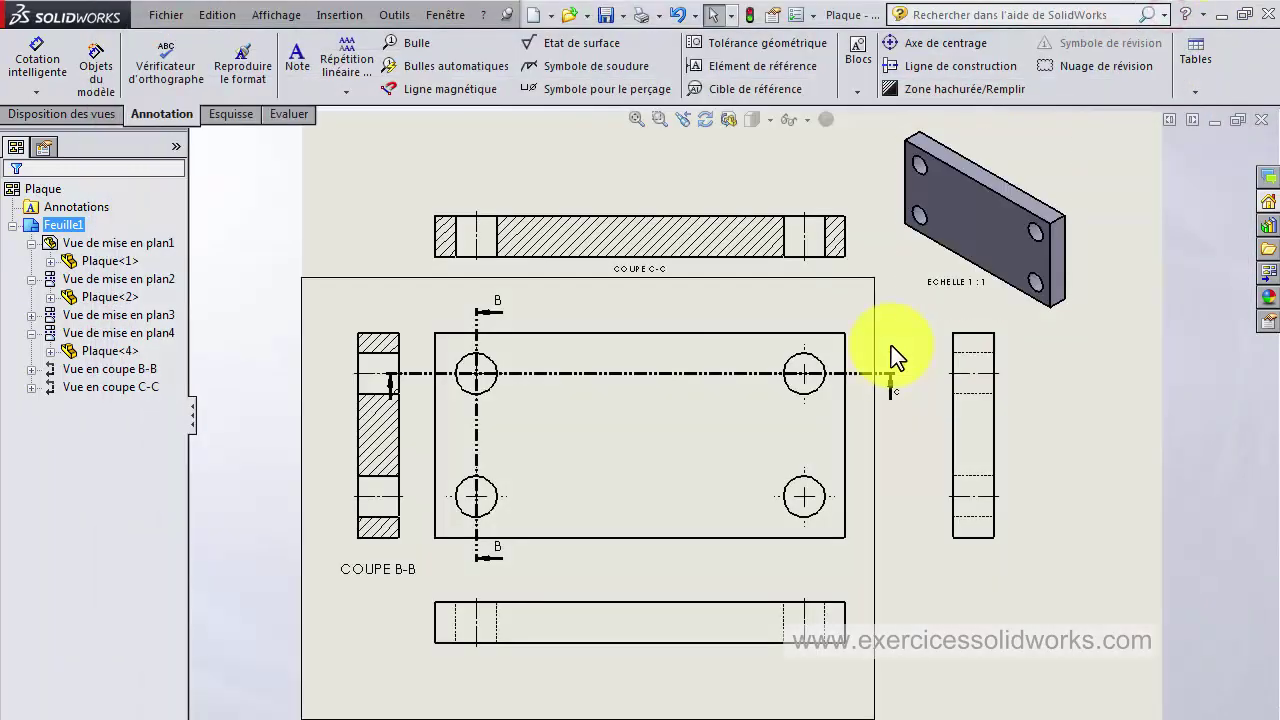